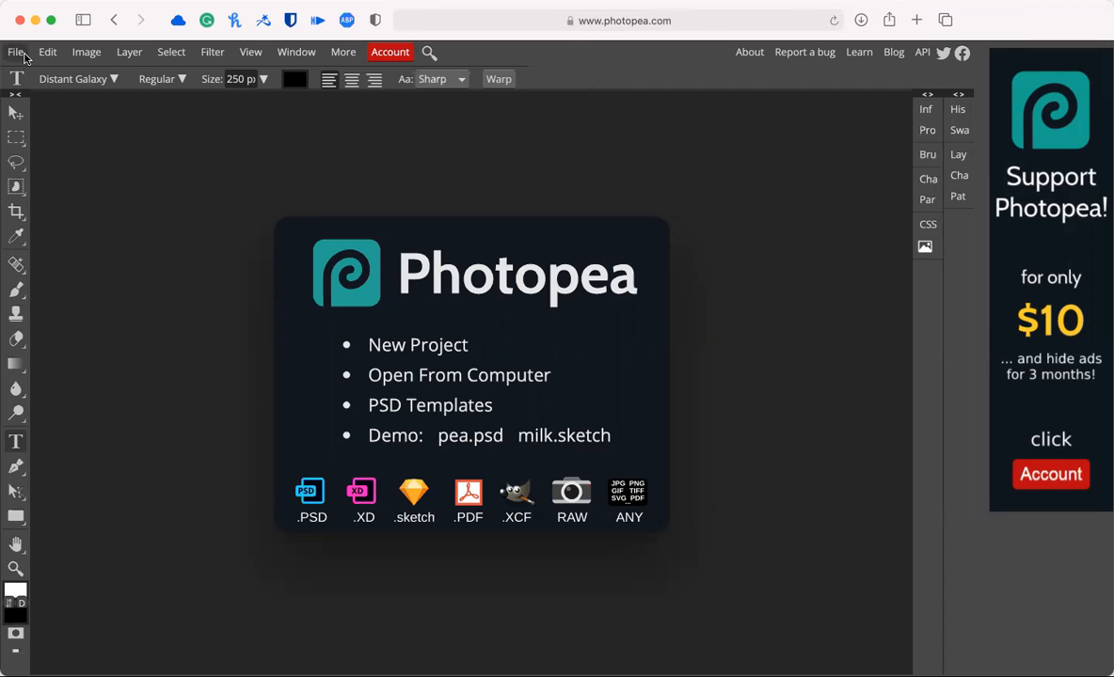
# Open Alaska.psd from the computer and enlarge it to fill the workspace
pyautogui.click(16, 54)
pyautogui.click(34, 97)
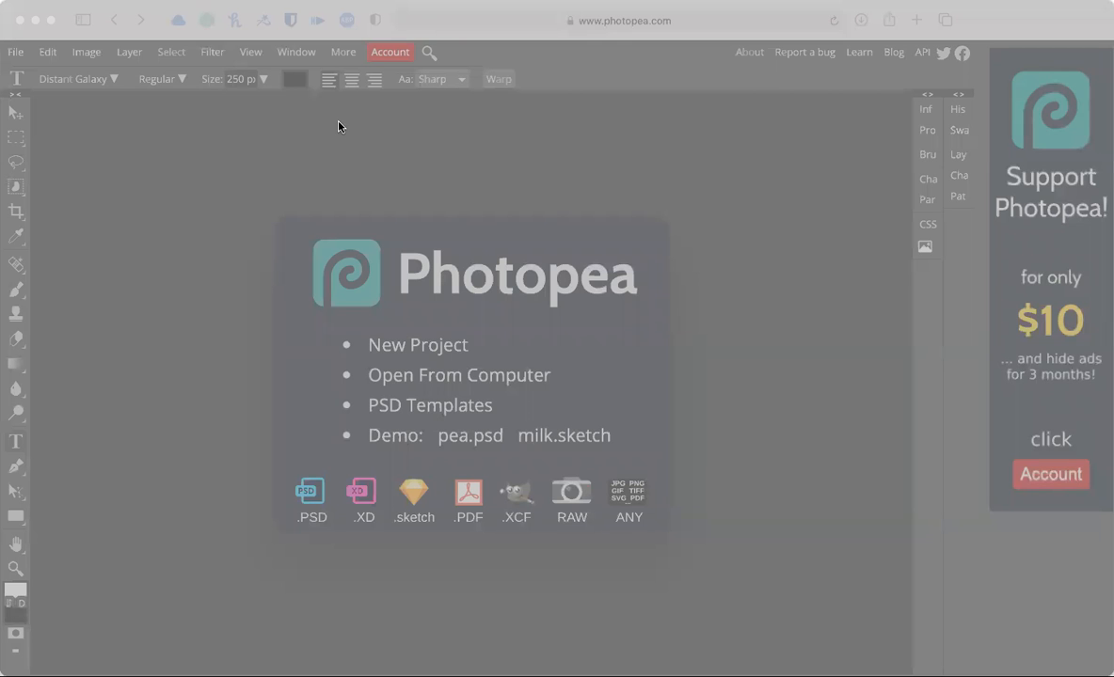
pyautogui.click(859, 630)
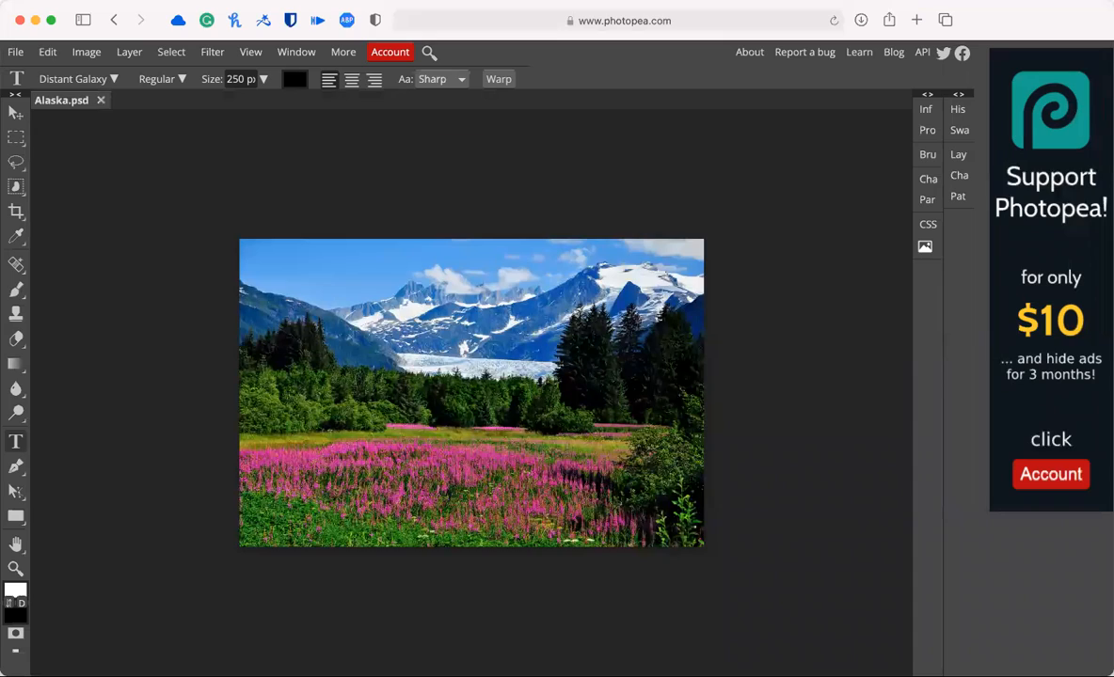
pyautogui.press('super+0')
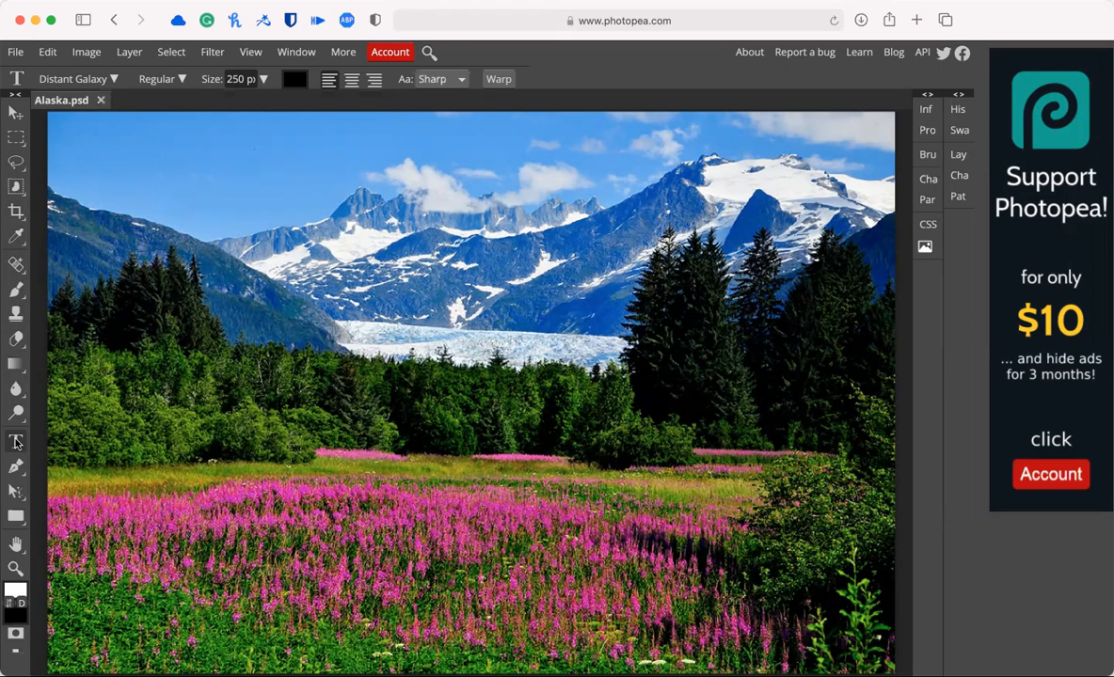
# Add the text "Alaska" across the sky in the upper part of the photo
pyautogui.click(184, 182)
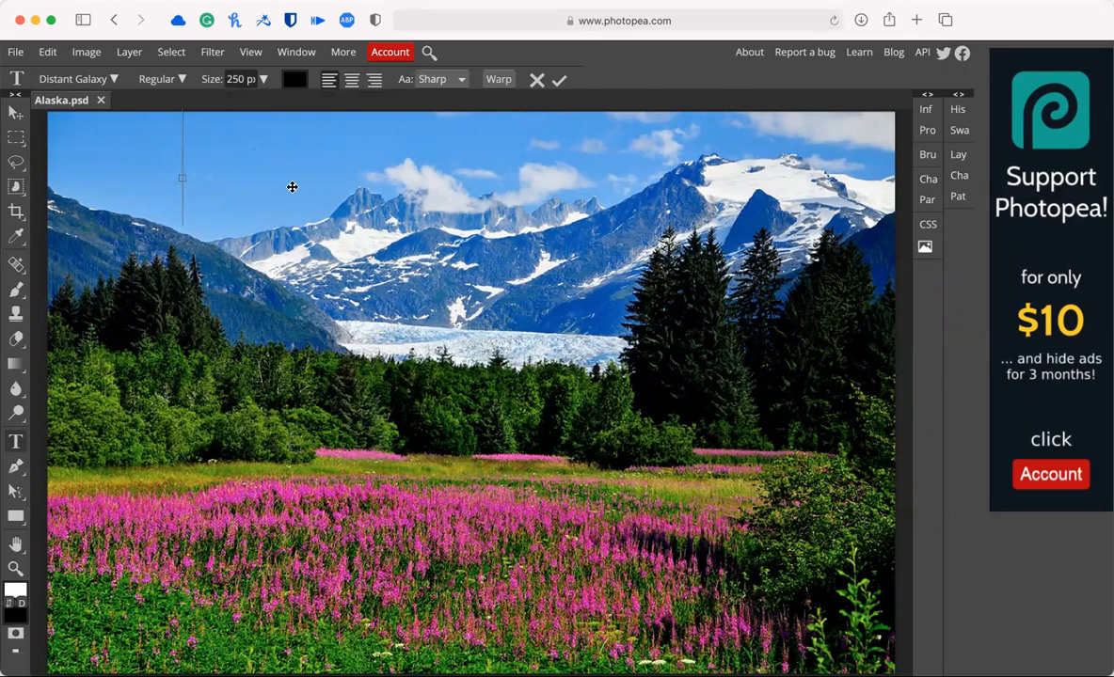
pyautogui.write('D')
pyautogui.press('BackSpace')
pyautogui.write('A')
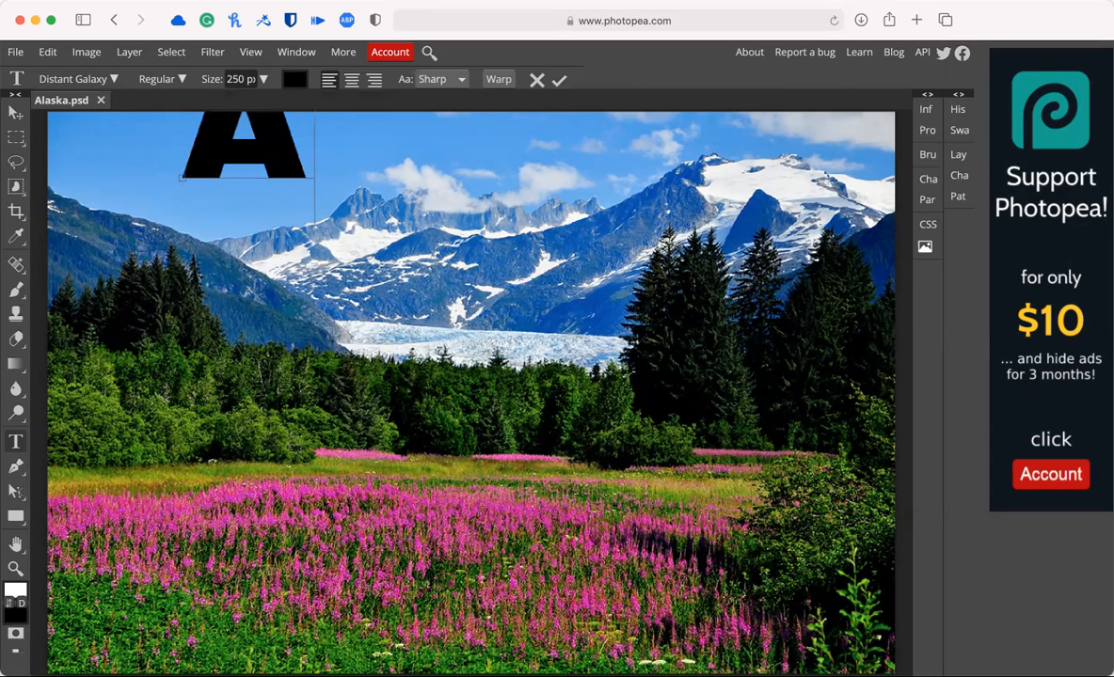
pyautogui.write('LASK')
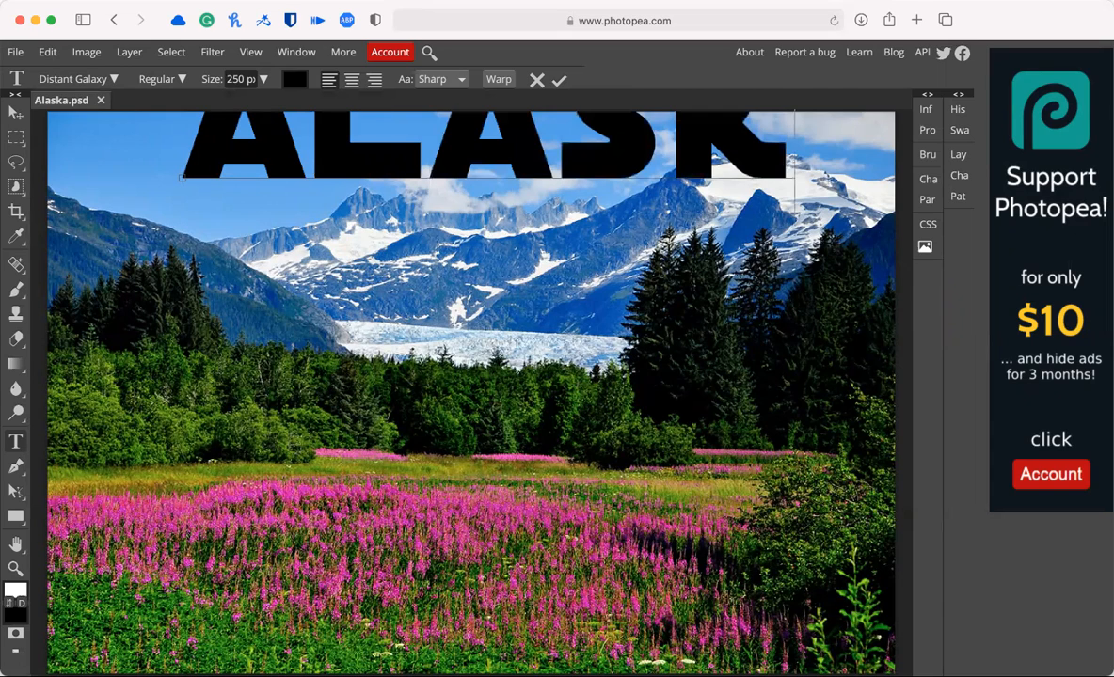
pyautogui.write('A')
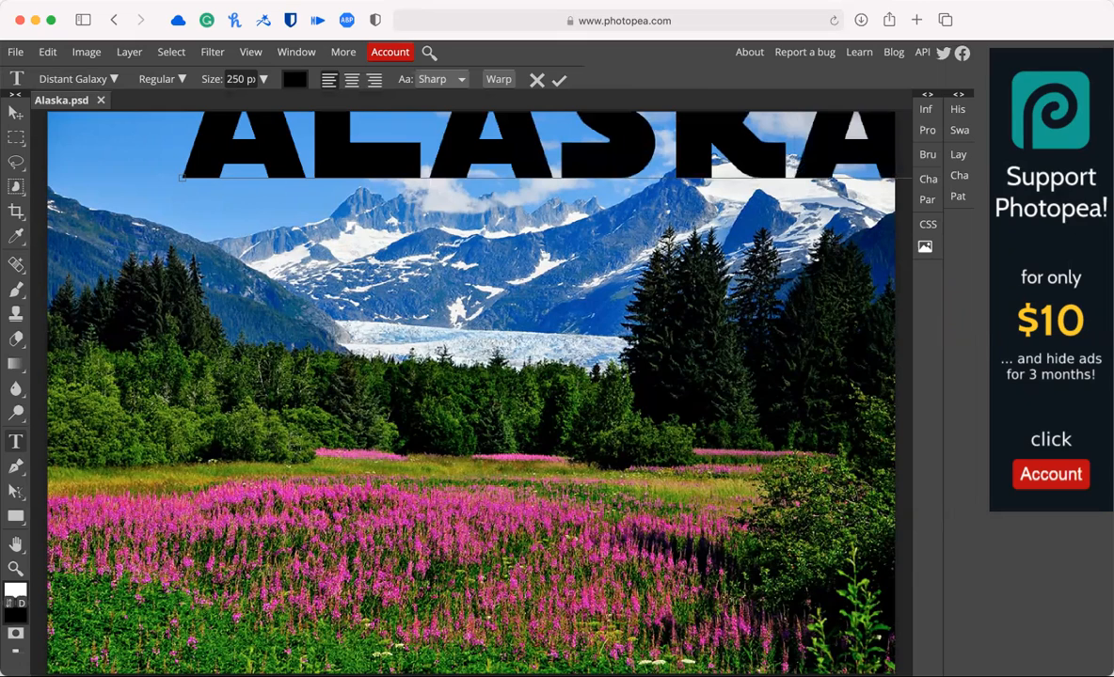
# Move the Alaska text down and to the left so the whole word lies over the mountains
pyautogui.doubleClick(237, 81)
pyautogui.click(15, 112)
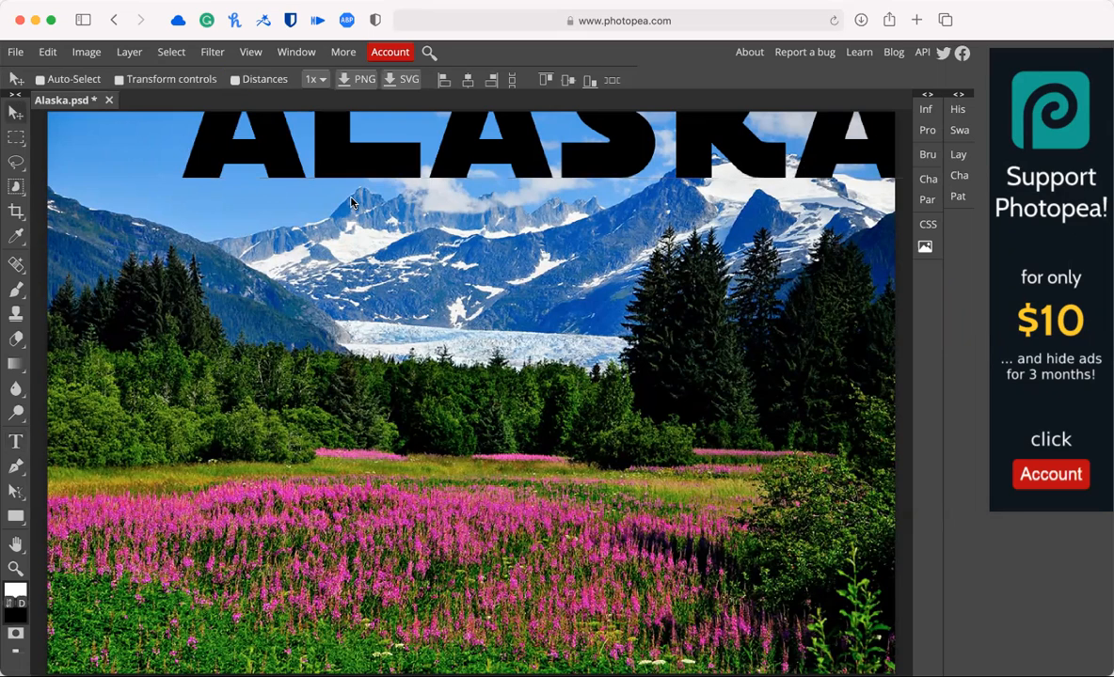
pyautogui.moveTo(351, 202); pyautogui.dragTo(385, 249)
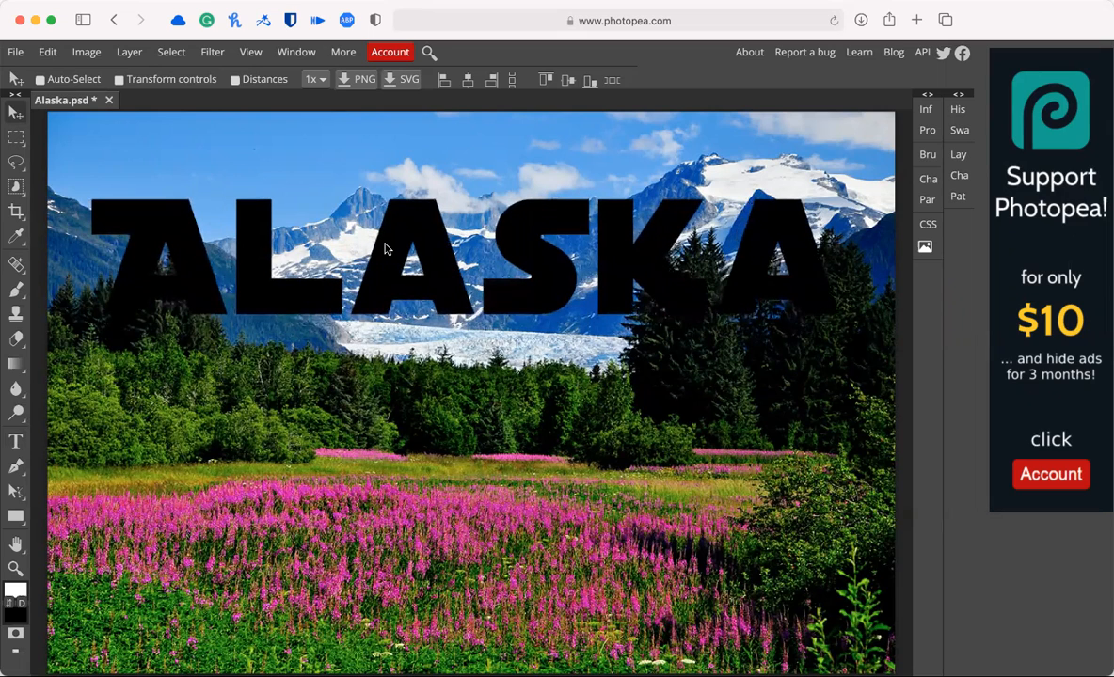
# Select the whole word Alaska and set its font size to 275 px
pyautogui.doubleClick(248, 274)
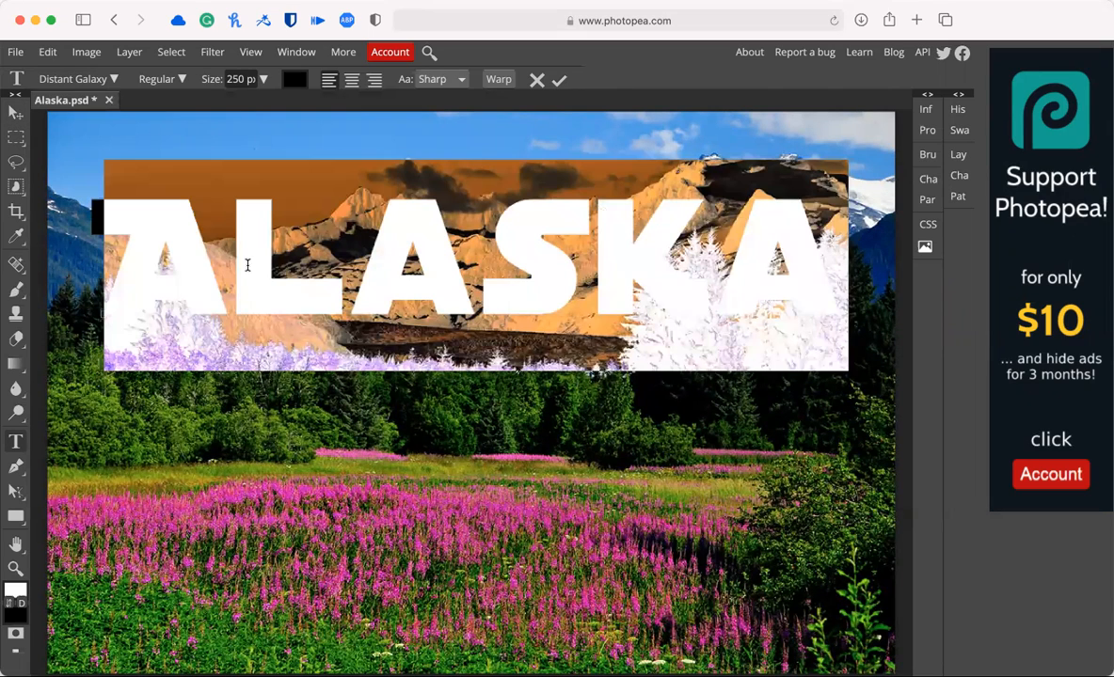
pyautogui.click(262, 81)
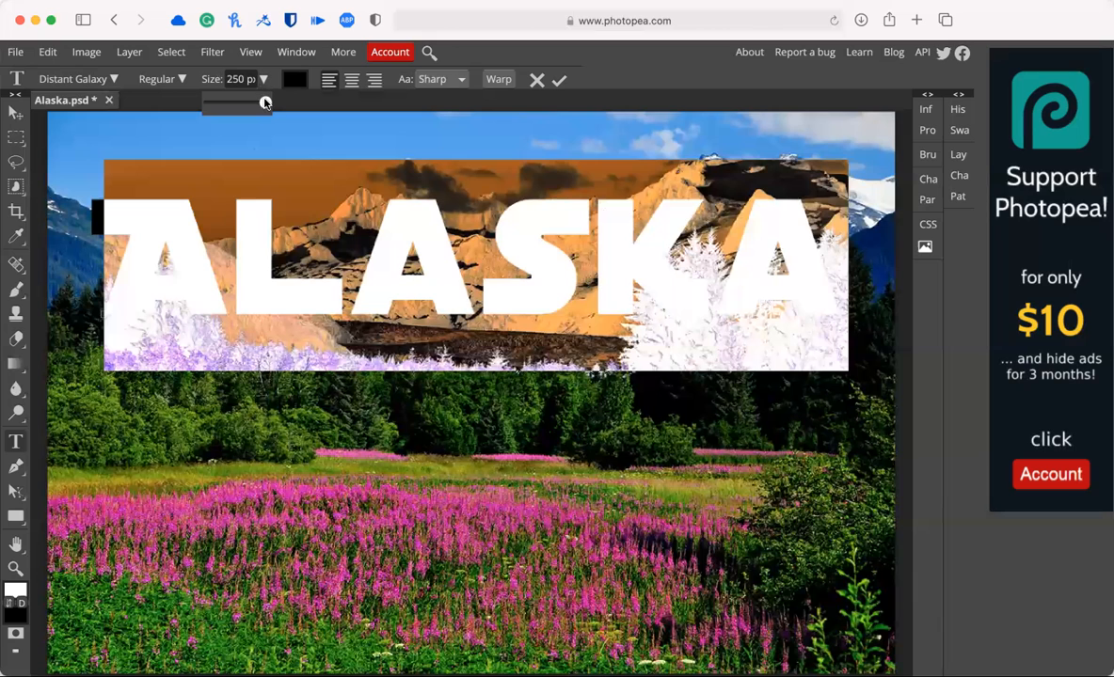
pyautogui.click(236, 79)
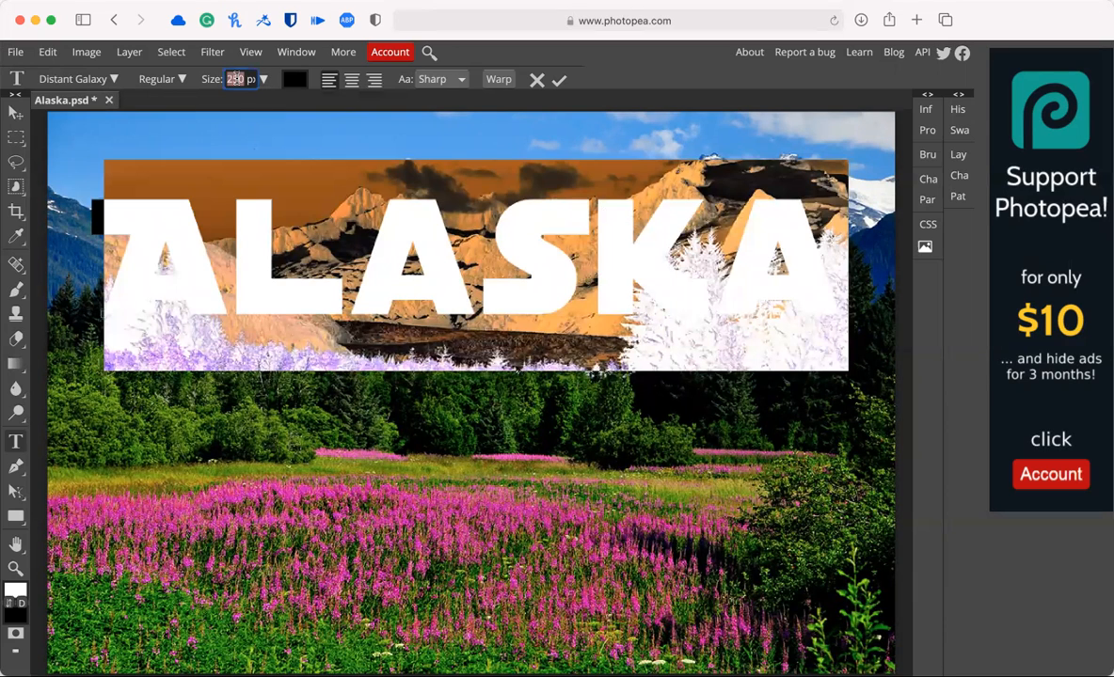
pyautogui.write('275')
pyautogui.press('Return')
pyautogui.press('BackSpace')
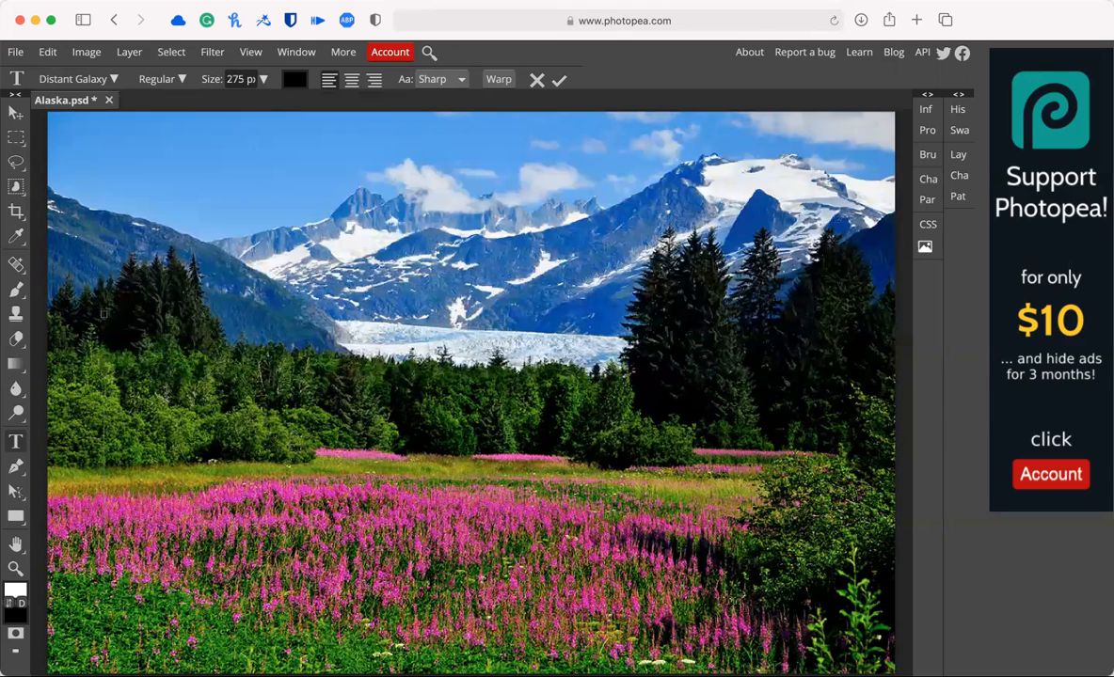
pyautogui.press('super+z')
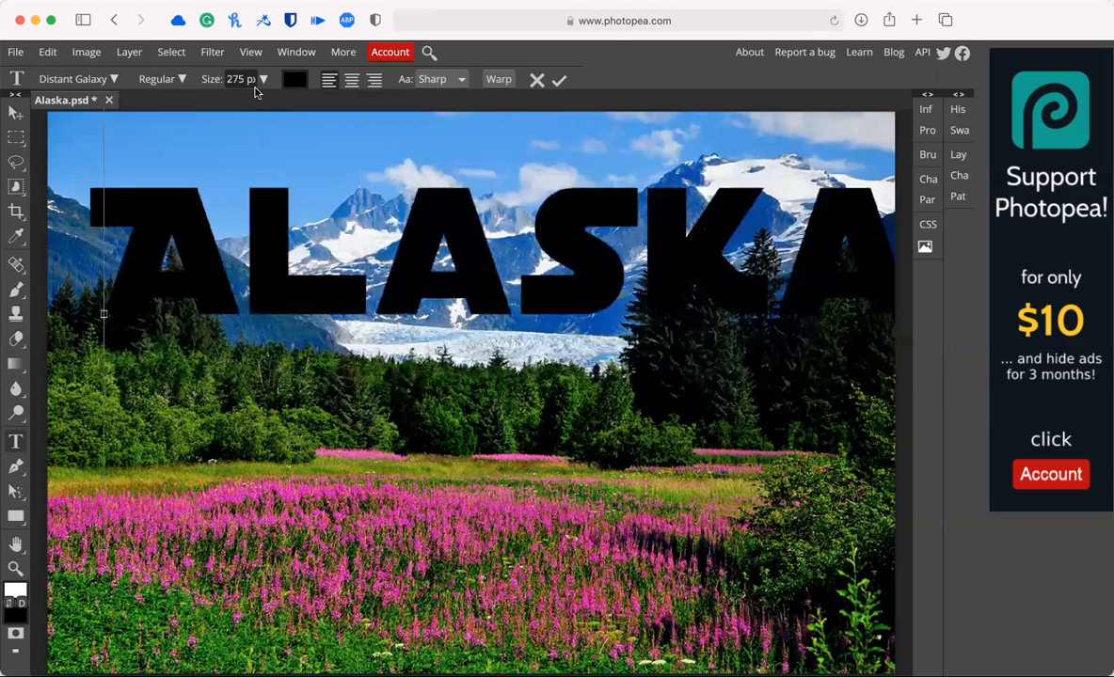
pyautogui.press('super+z')
pyautogui.press('super+shift+z')
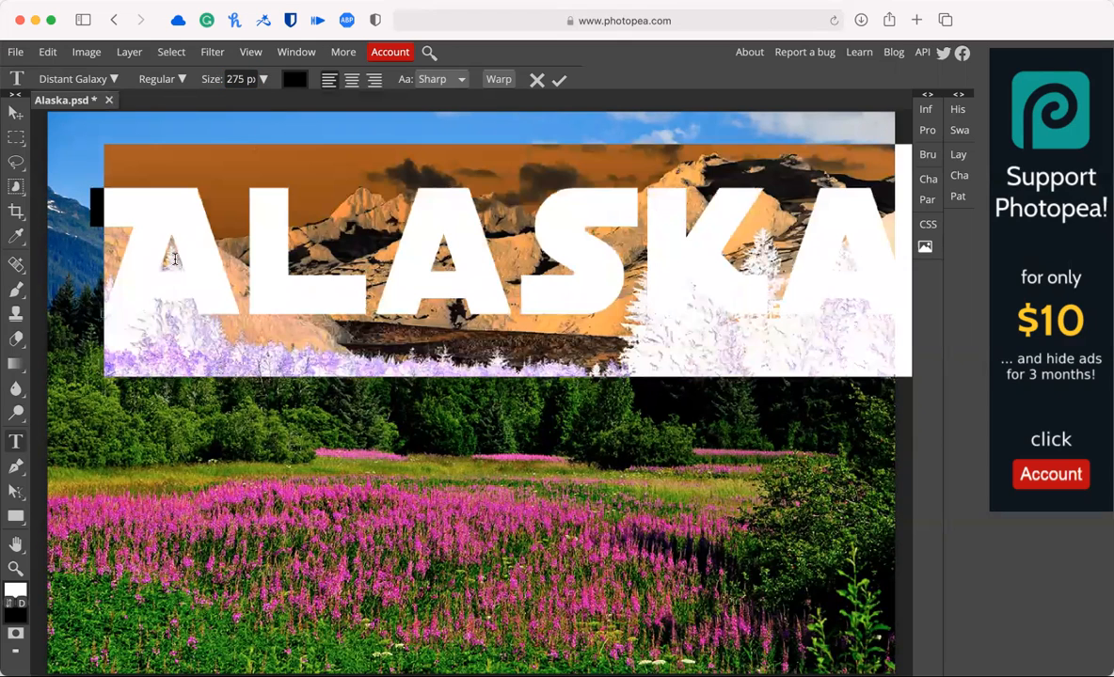
# Try a font size of 150 px for the Alaska text
pyautogui.doubleClick(237, 80)
pyautogui.write('150')
pyautogui.press('Return')
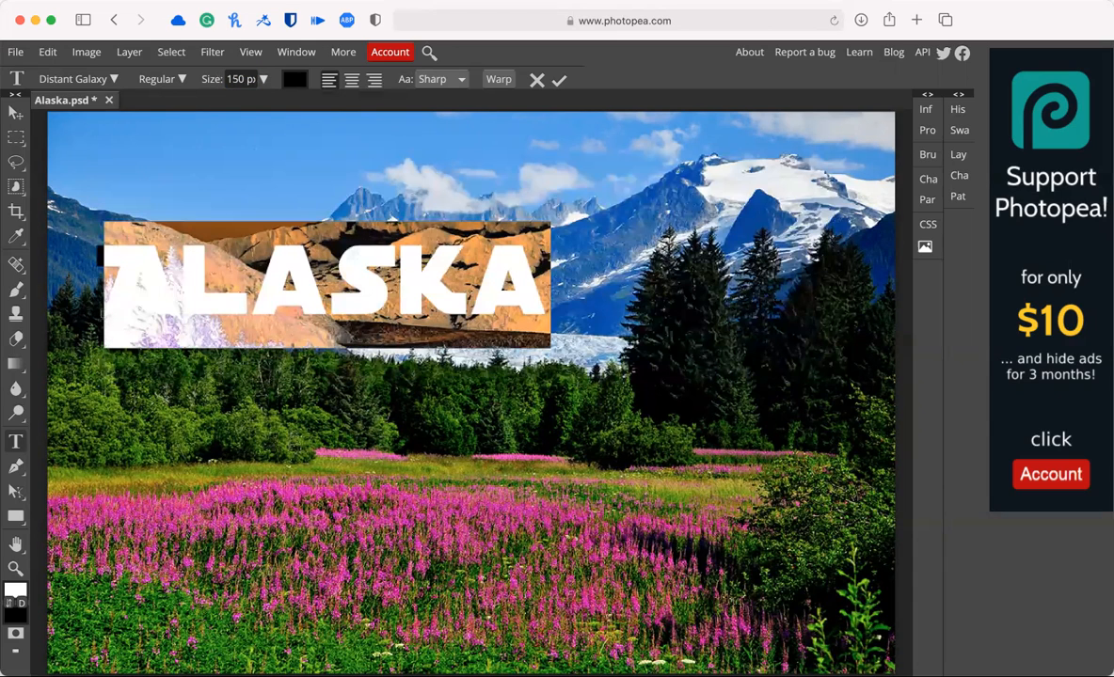
# Set the Alaska text's font size to 275 px
pyautogui.doubleClick(235, 79)
pyautogui.write('275')
pyautogui.press('Return')
# Move the Alaska text so it fits within the photo's width, and expand the collapsed layer list
pyautogui.click(16, 112)
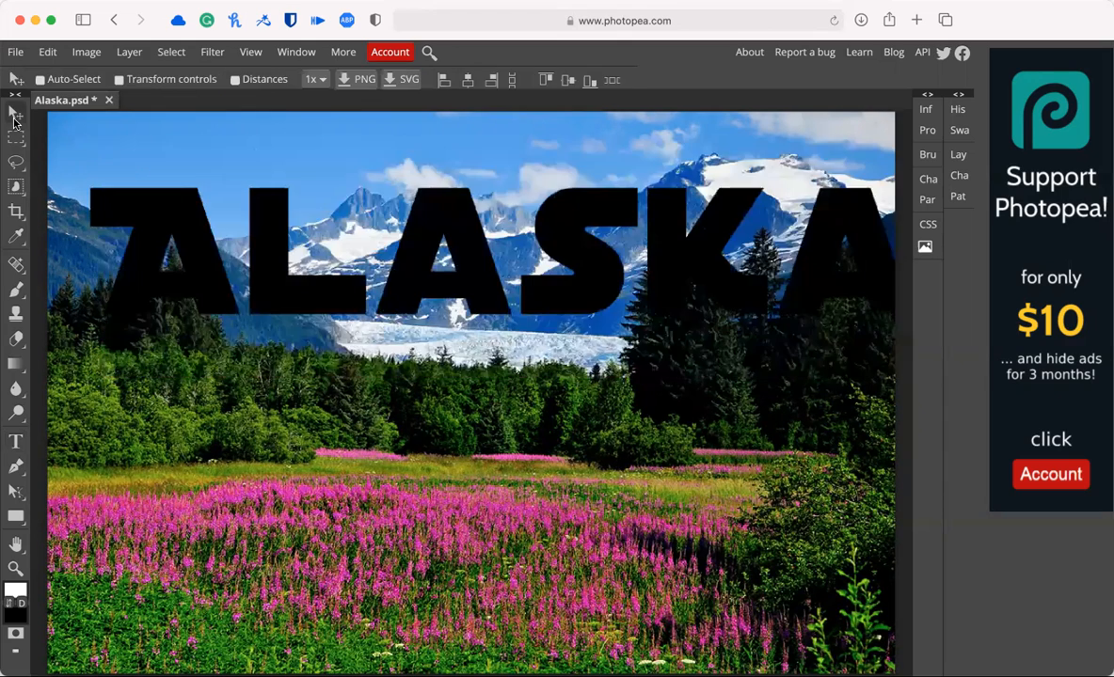
pyautogui.moveTo(570, 301); pyautogui.dragTo(542, 314)
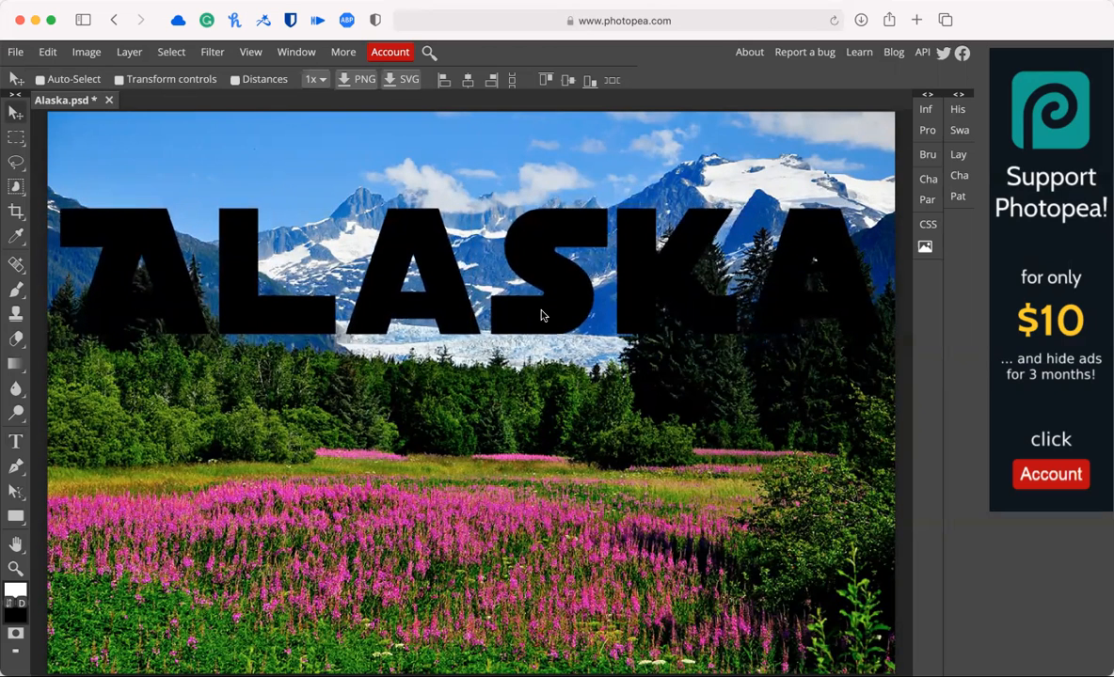
pyautogui.click(960, 95)
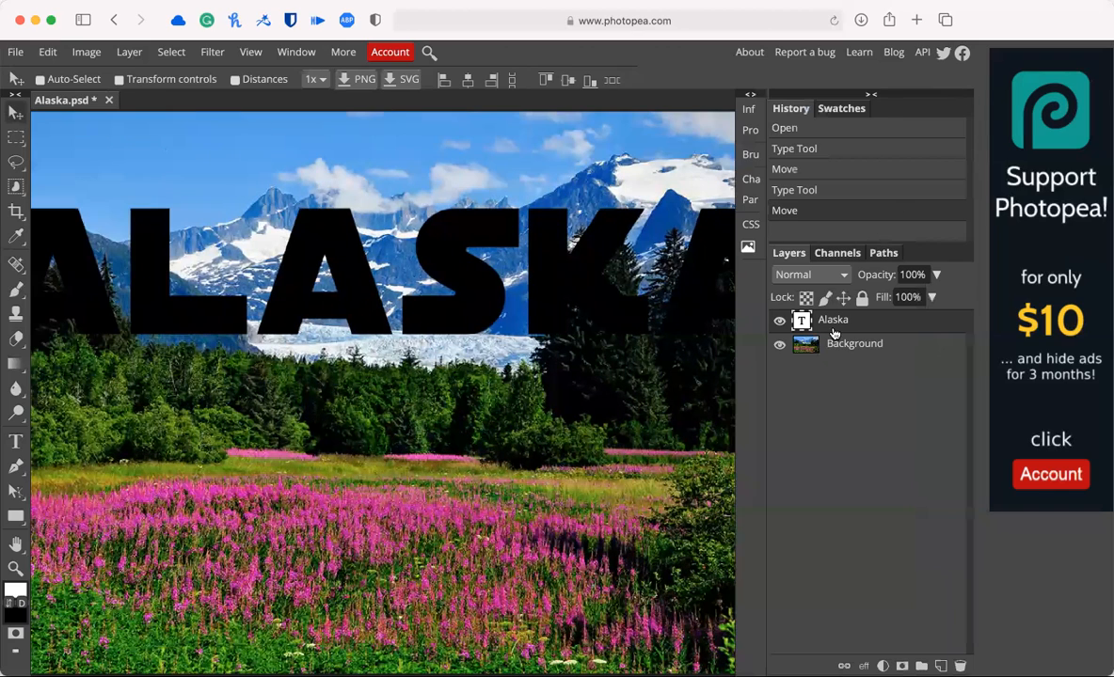
# Try placing the Background layer above the Alaska text layer and clipping it to the text, and undo both changes
pyautogui.click(815, 348)
pyautogui.moveTo(815, 349); pyautogui.dragTo(760, 297)
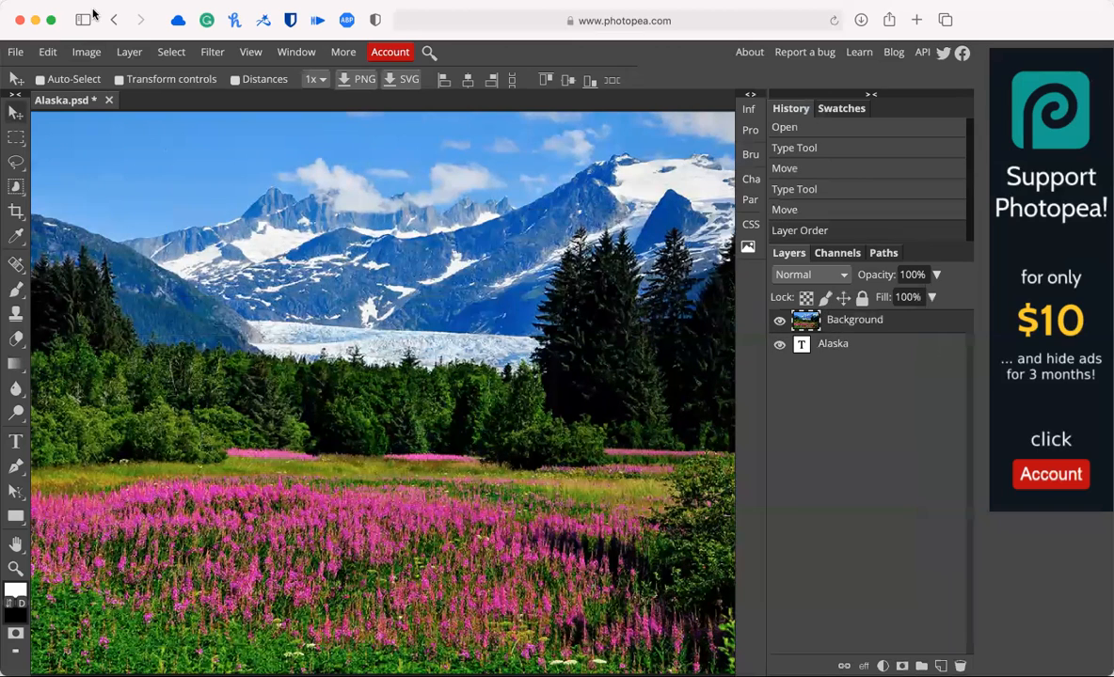
pyautogui.click(130, 51)
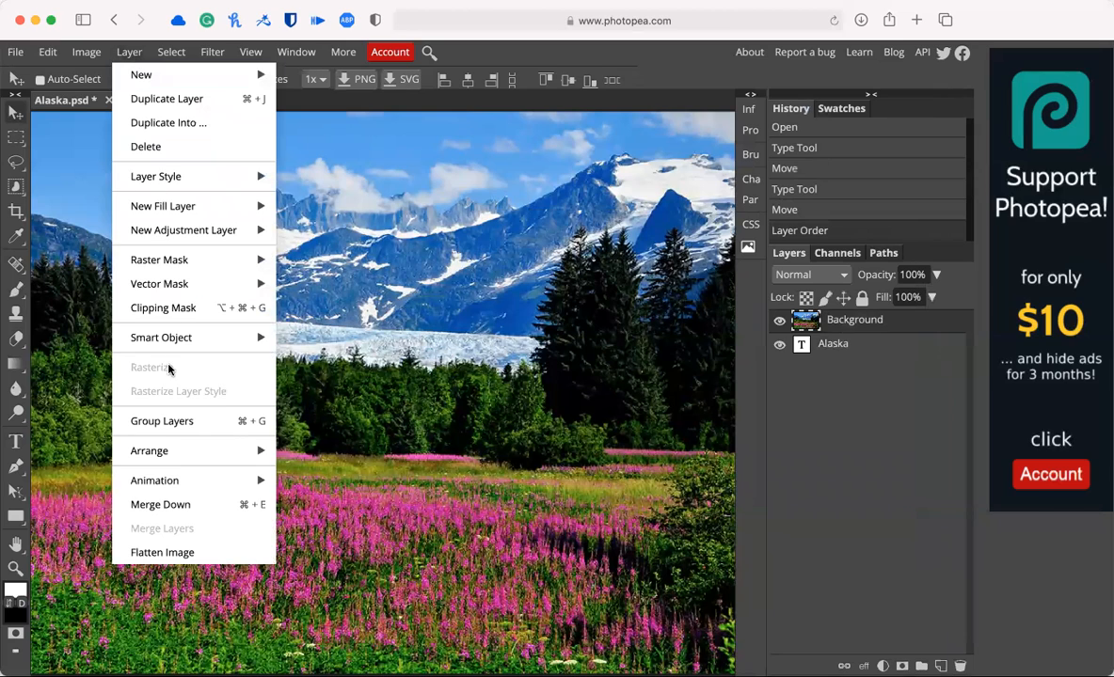
pyautogui.click(165, 310)
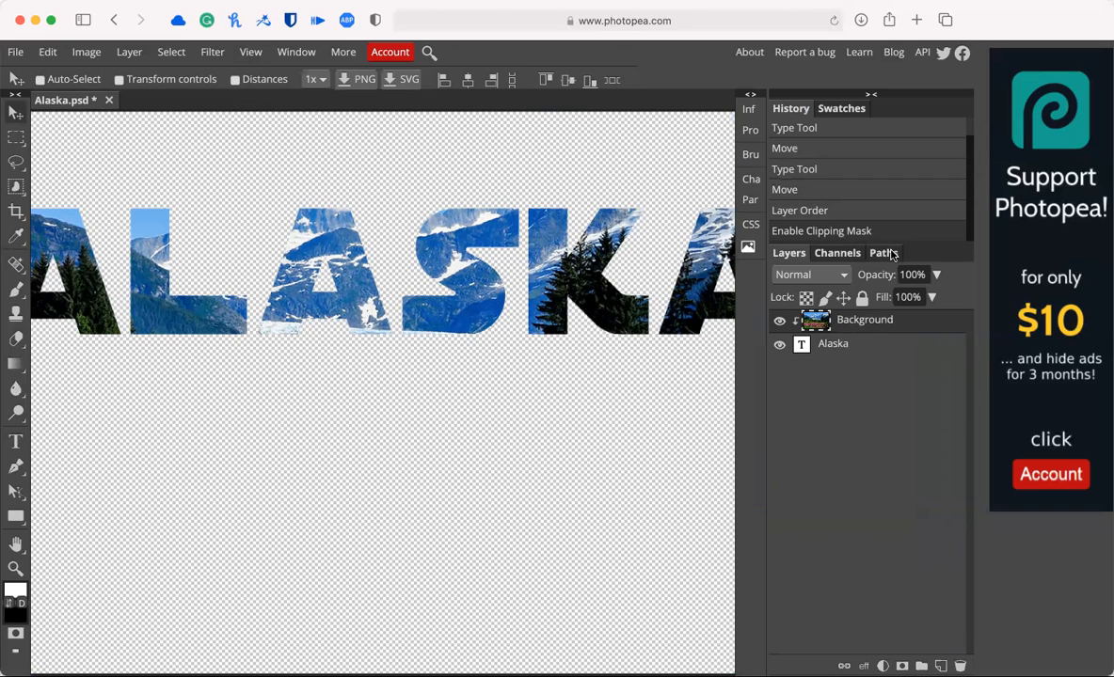
pyautogui.press('super+z')
pyautogui.press('super+z')
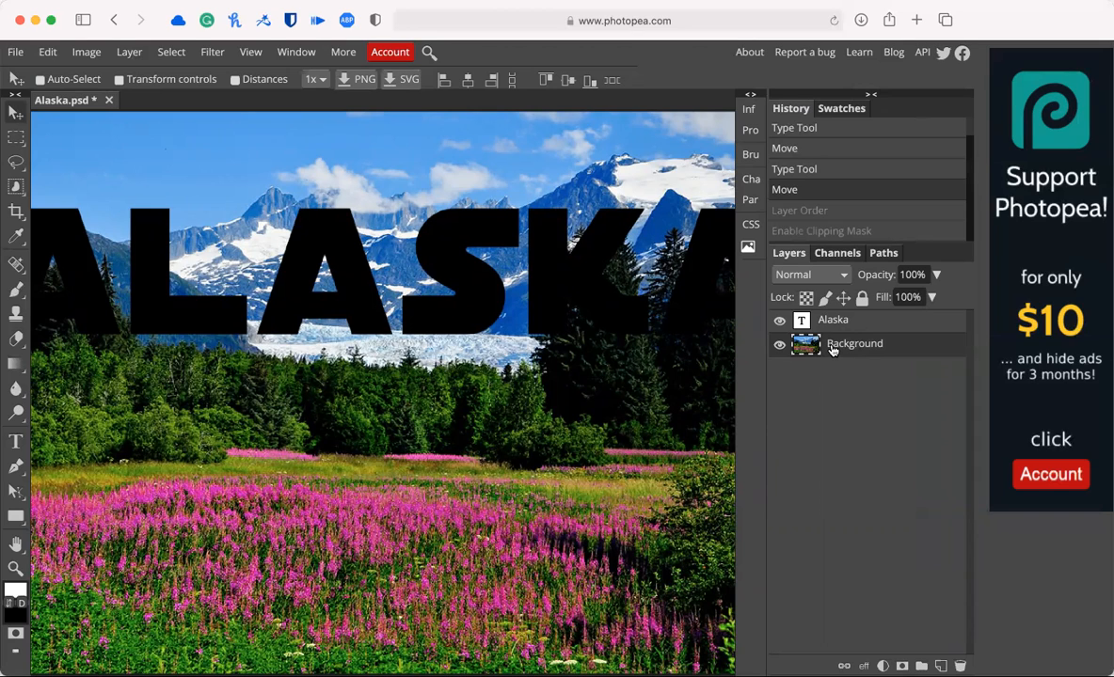
# Duplicate the Background layer above the Alaska text layer and hide the original Background layer
pyautogui.moveTo(843, 348); pyautogui.dragTo(844, 318)
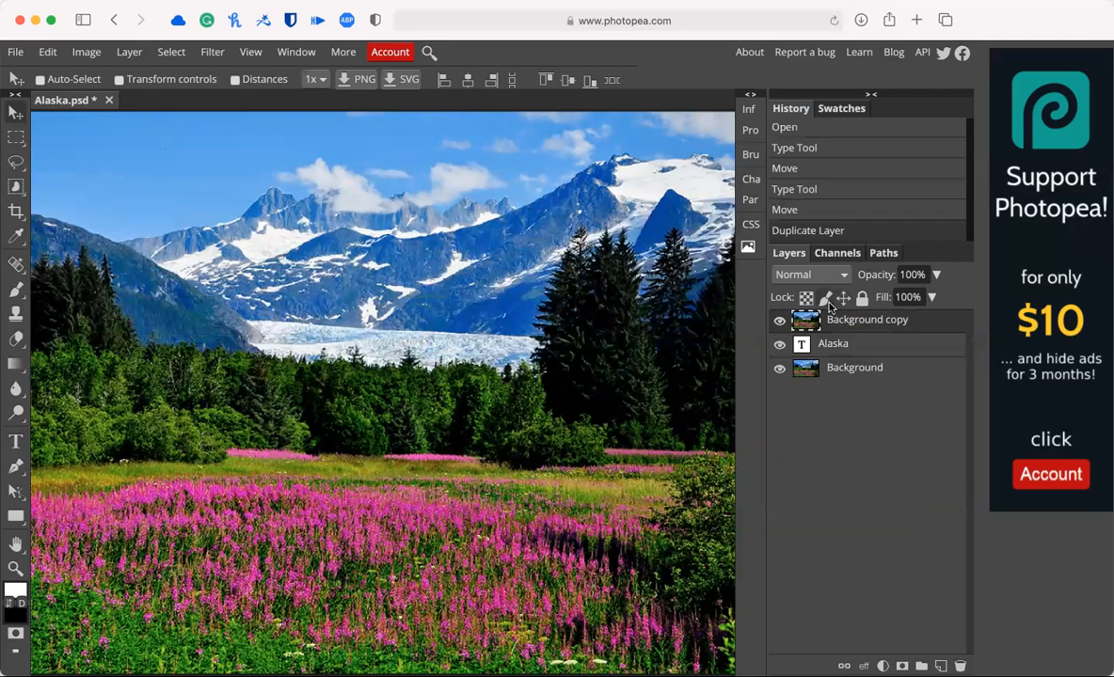
pyautogui.click(779, 373)
# Clip the Background copy layer to the Alaska text with a clipping mask and fit the image in the view
pyautogui.click(130, 51)
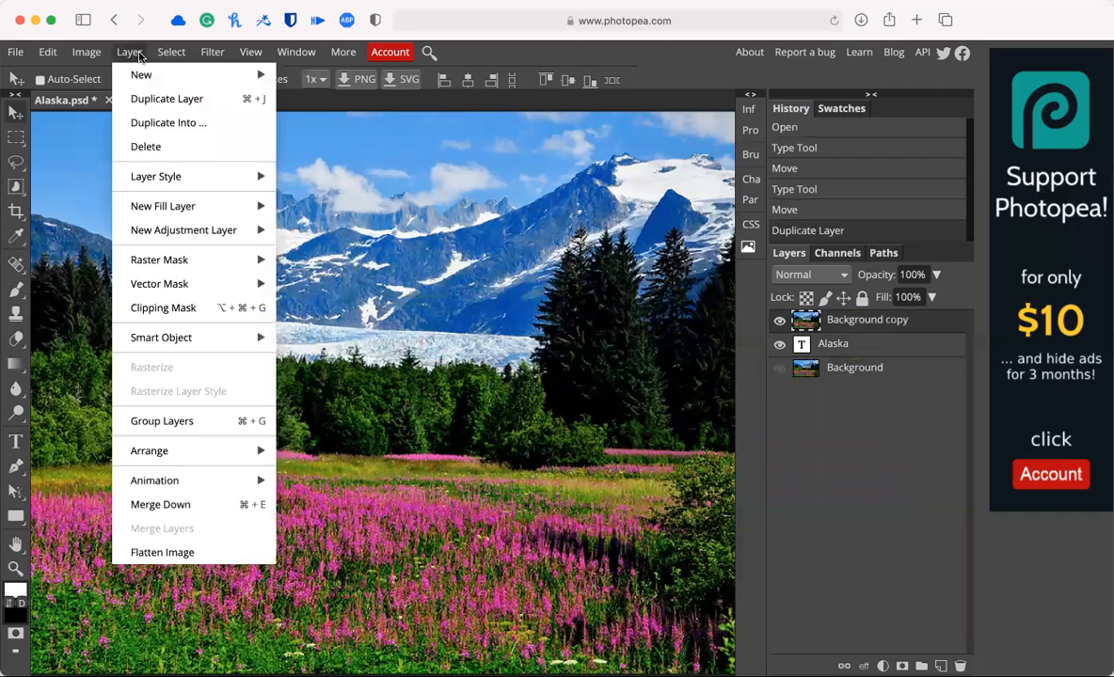
pyautogui.click(142, 300)
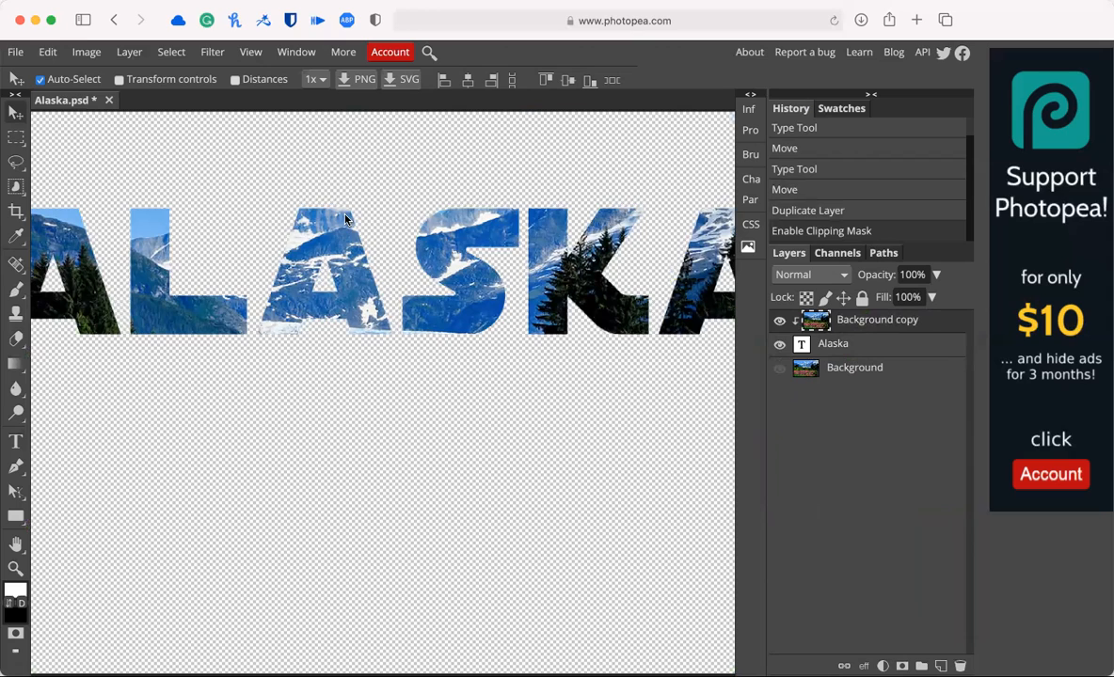
pyautogui.hotkey('ctrl', '0')
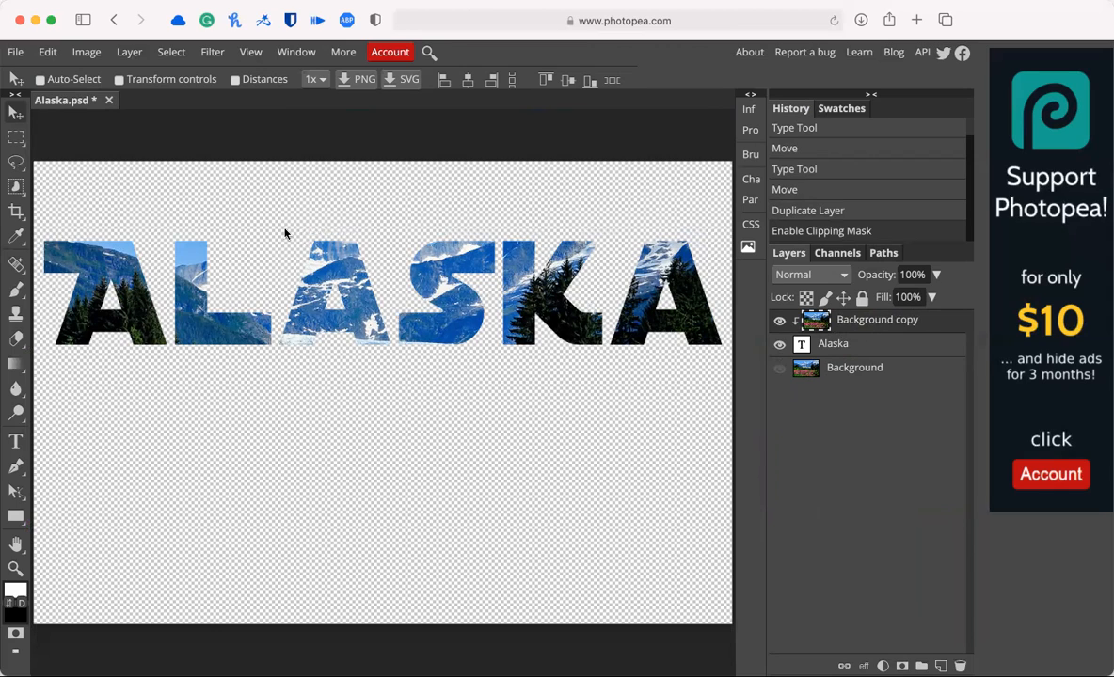
# Toggle the original Background layer's visibility repeatedly to compare the picture with and without it, ending with the layer shown
pyautogui.click(780, 371)
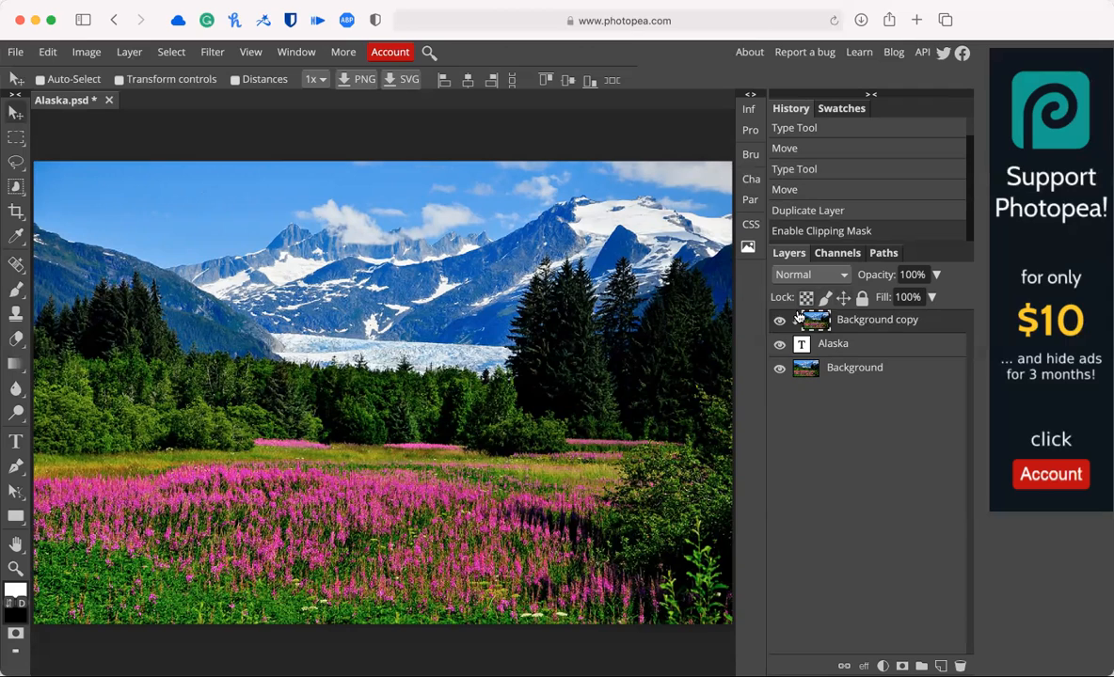
pyautogui.click(779, 370)
pyautogui.click(779, 372)
pyautogui.click(778, 371)
pyautogui.click(779, 371)
pyautogui.click(779, 372)
pyautogui.click(779, 371)
pyautogui.click(779, 371)
pyautogui.click(779, 372)
pyautogui.click(779, 371)
pyautogui.click(779, 372)
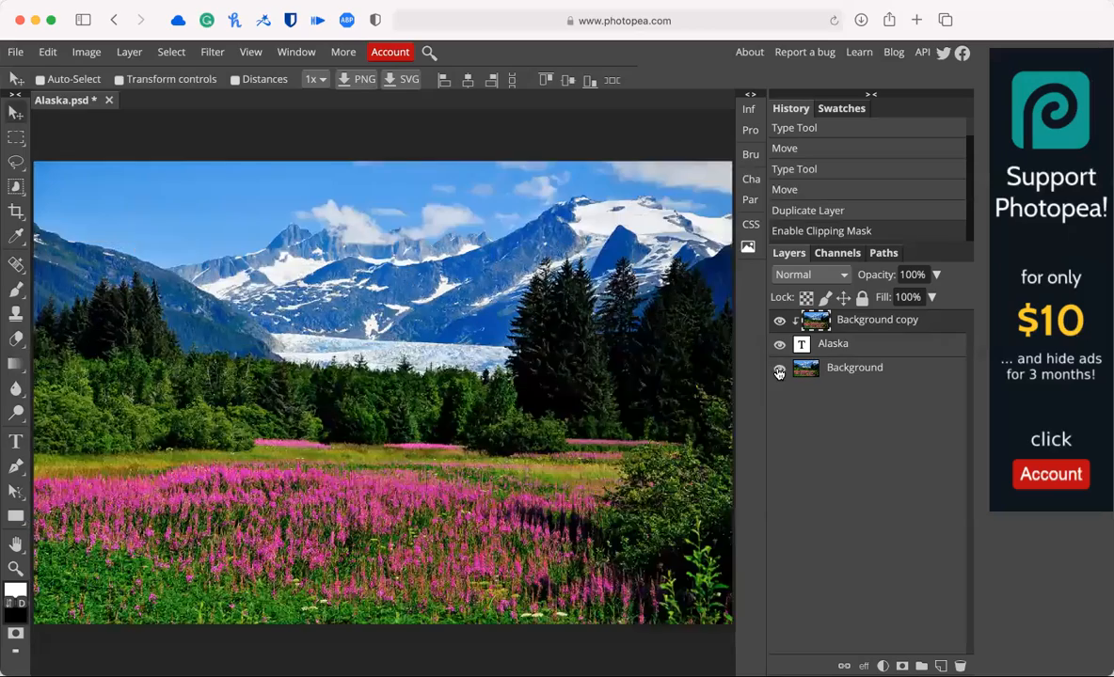
# Add a Bevel and Emboss style to the Alaska text layer and move the Layer Style dialog off the text
pyautogui.click(889, 349)
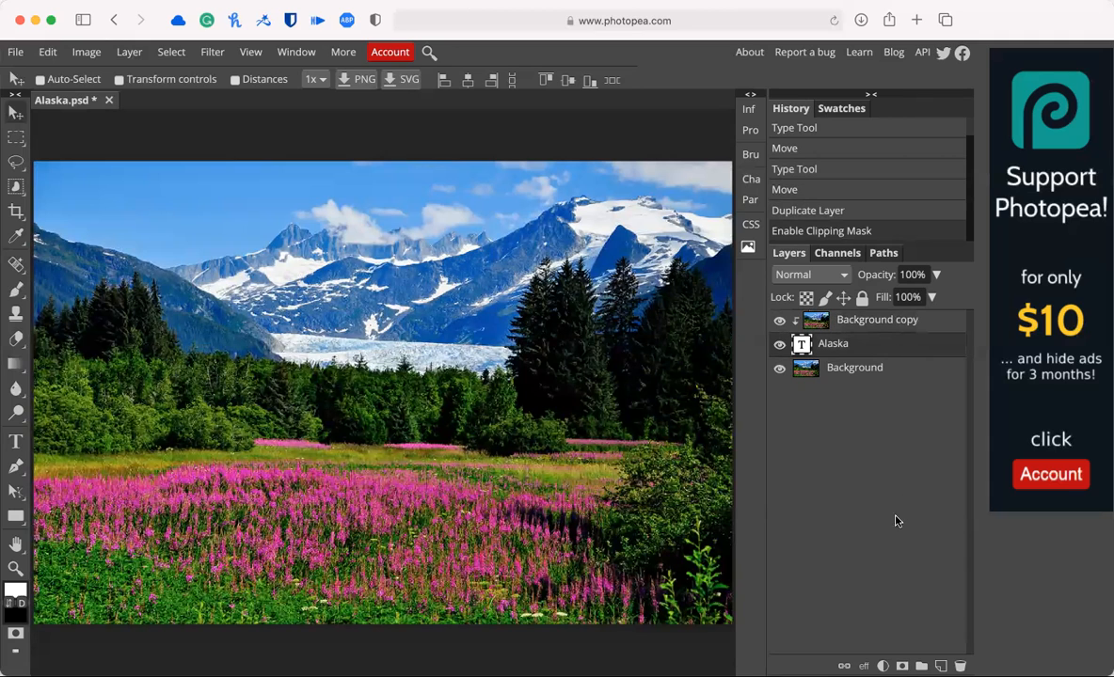
pyautogui.click(863, 666)
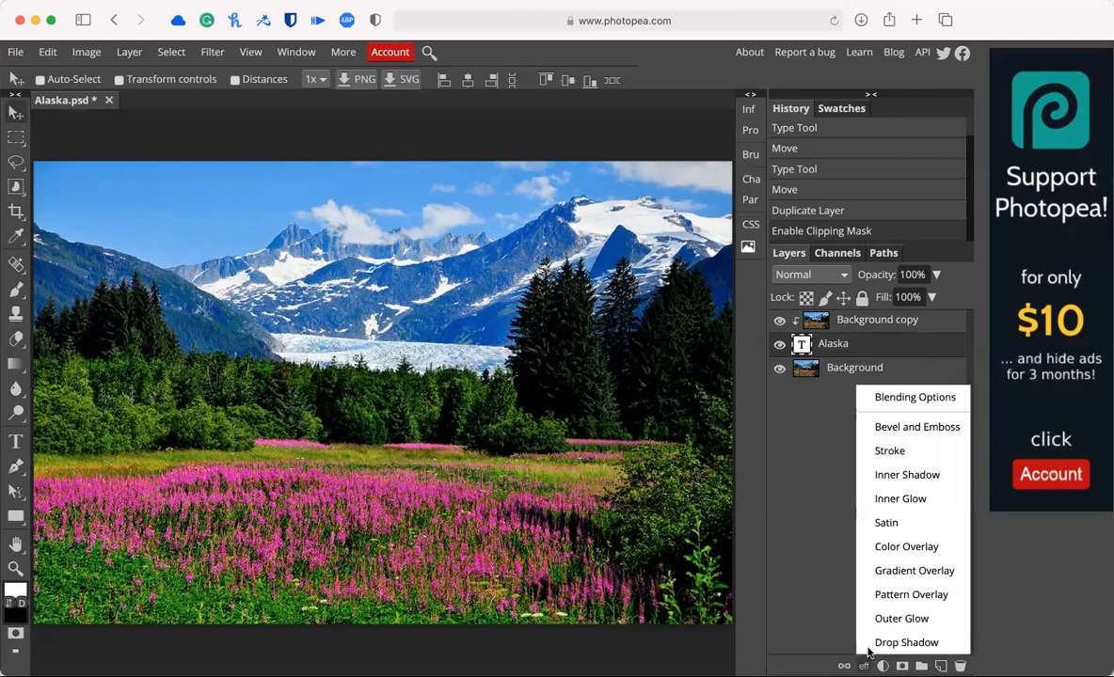
pyautogui.click(895, 428)
pyautogui.moveTo(661, 110); pyautogui.dragTo(661, 119)
pyautogui.moveTo(662, 193); pyautogui.dragTo(739, 146)
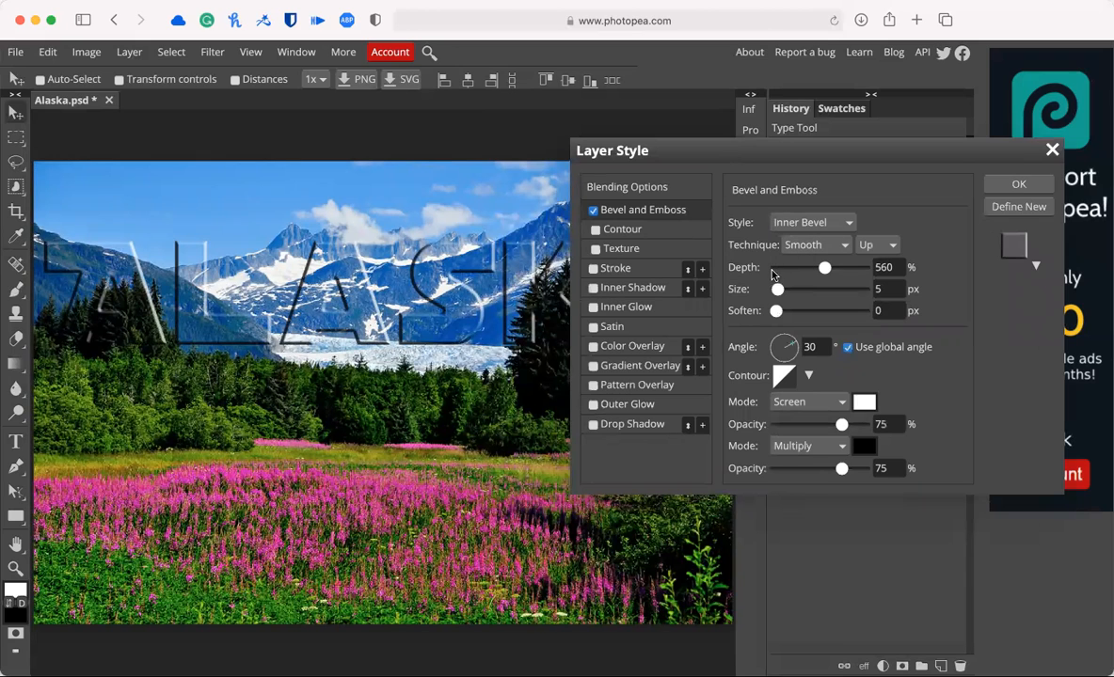
# Set the bevel's shadow and highlight opacities to 100% and its depth to 1000%
pyautogui.moveTo(851, 473); pyautogui.dragTo(879, 470)
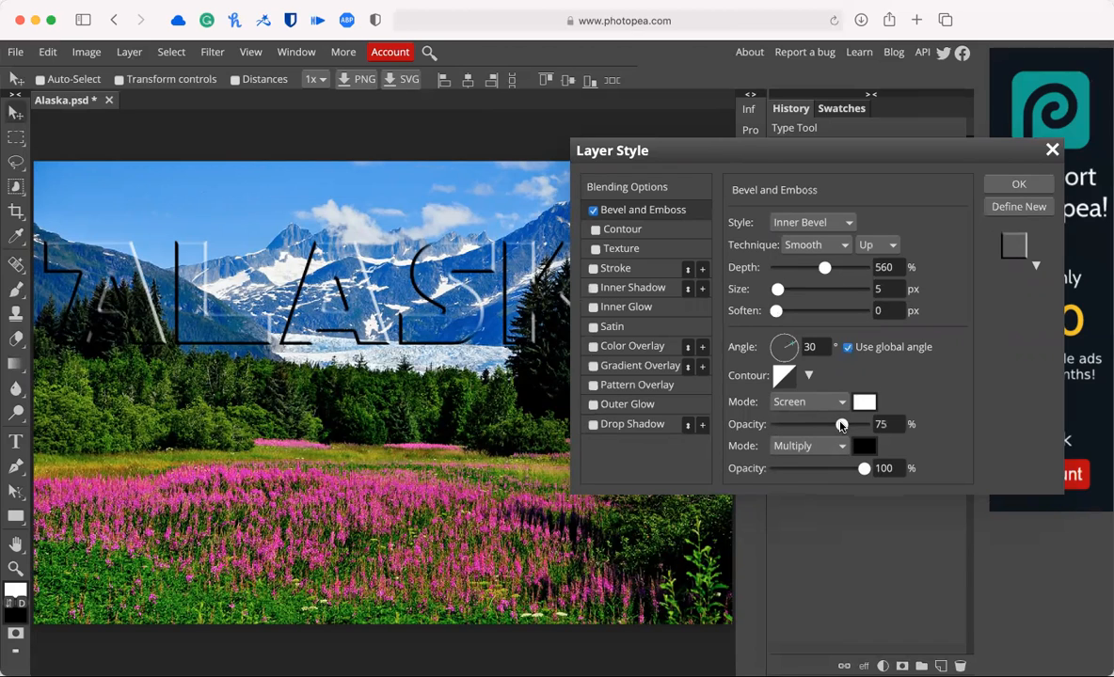
pyautogui.moveTo(843, 424); pyautogui.dragTo(876, 416)
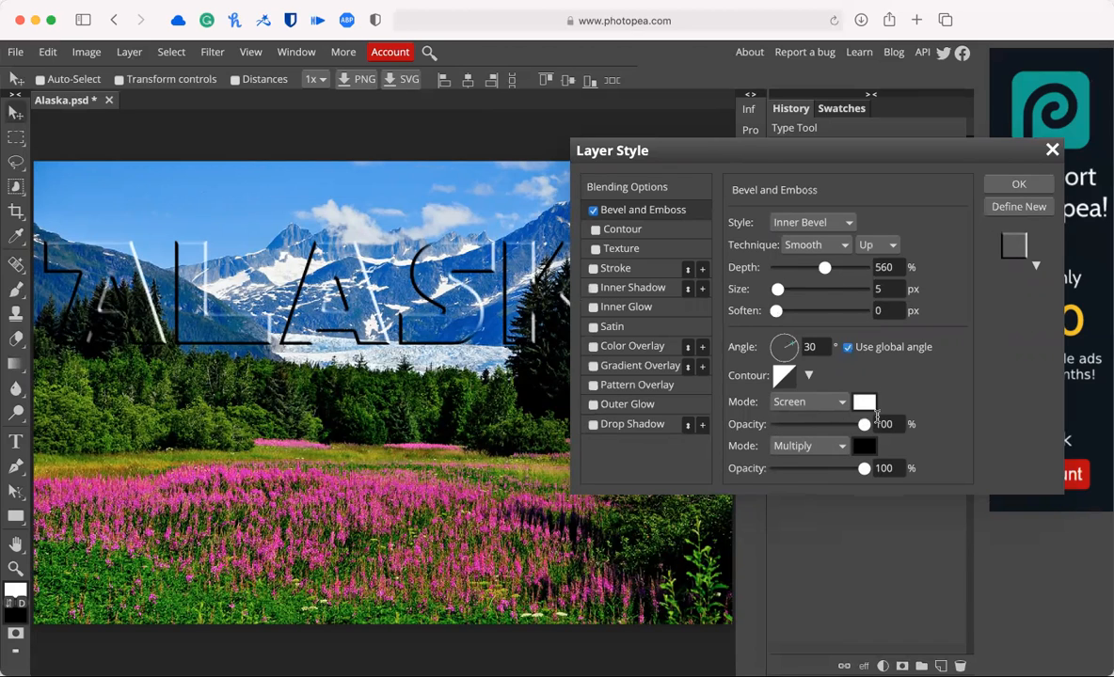
pyautogui.moveTo(814, 272); pyautogui.dragTo(855, 277)
pyautogui.moveTo(871, 283); pyautogui.dragTo(878, 279)
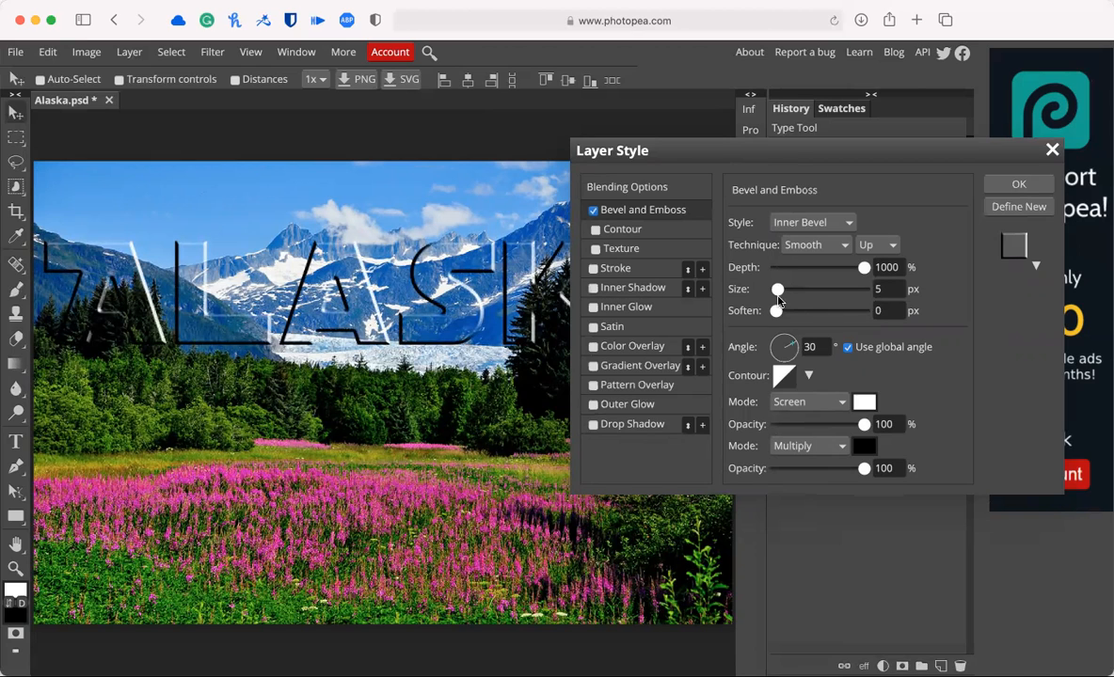
# Set the bevel size to 7 px with 0 px soften, apply the style and move the Alaska text up near the photo's upper edge
pyautogui.moveTo(777, 290)
pyautogui.mouseDown()
pyautogui.moveTo(788, 293)
pyautogui.moveTo(778, 294)
pyautogui.mouseUp()
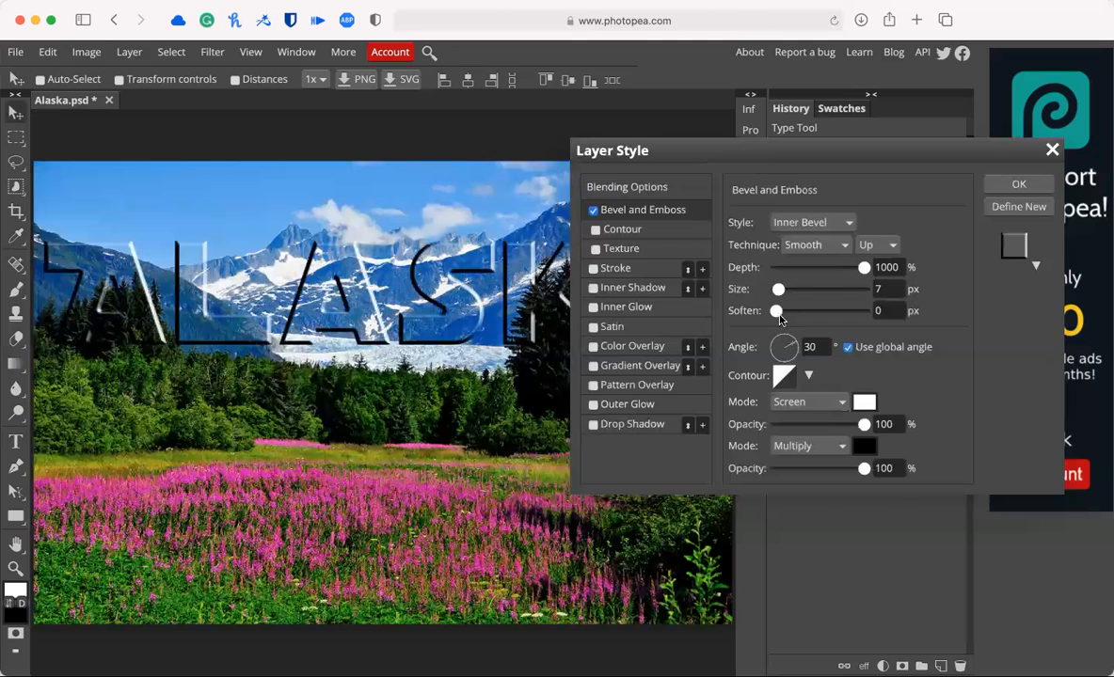
pyautogui.click(778, 310)
pyautogui.moveTo(855, 320); pyautogui.dragTo(710, 320)
pyautogui.click(1017, 185)
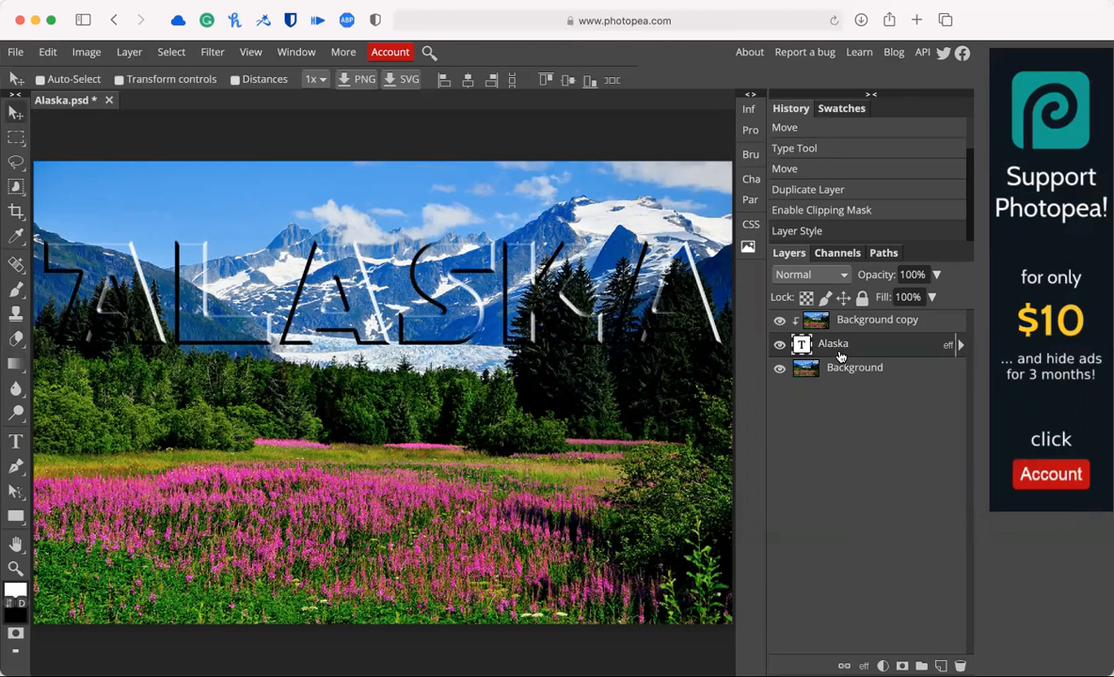
pyautogui.moveTo(386, 362); pyautogui.dragTo(420, 266)
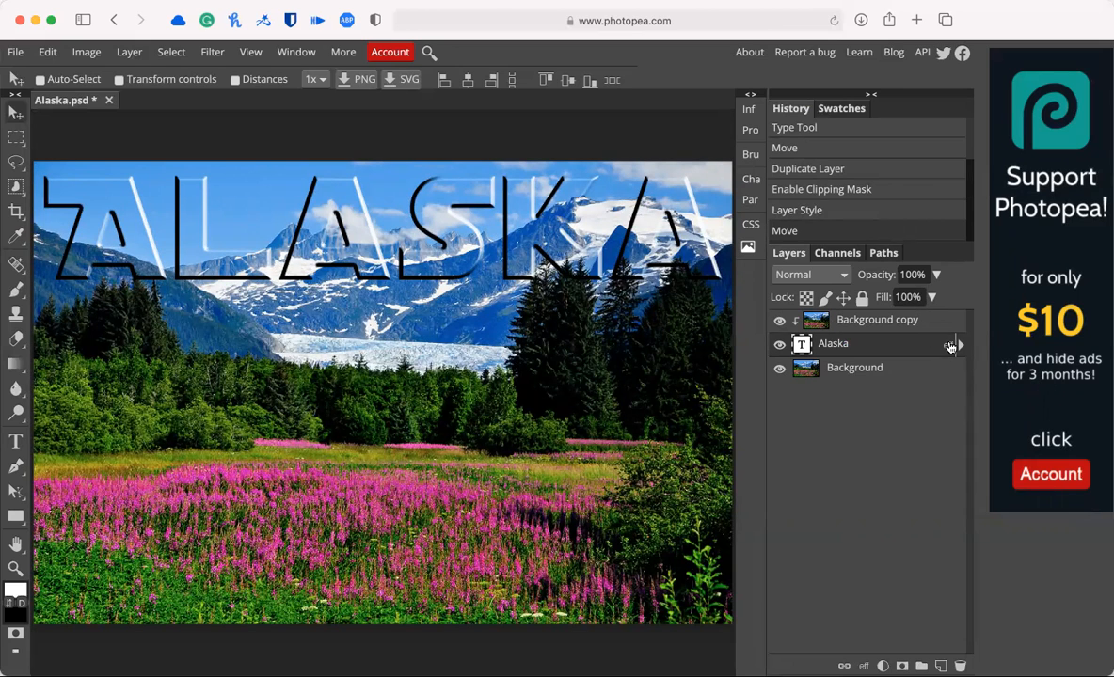
# Add a Drop Shadow to the Alaska text layer with 100% opacity, 2 px distance, 10% spread and 116 px size
pyautogui.doubleClick(950, 346)
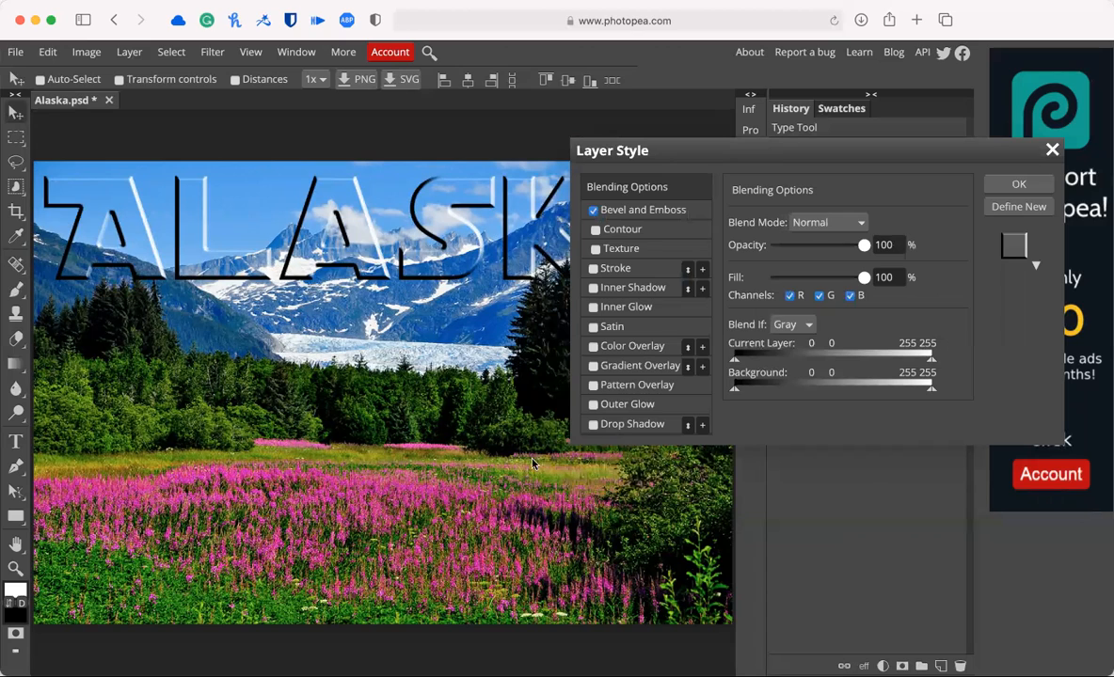
pyautogui.click(624, 425)
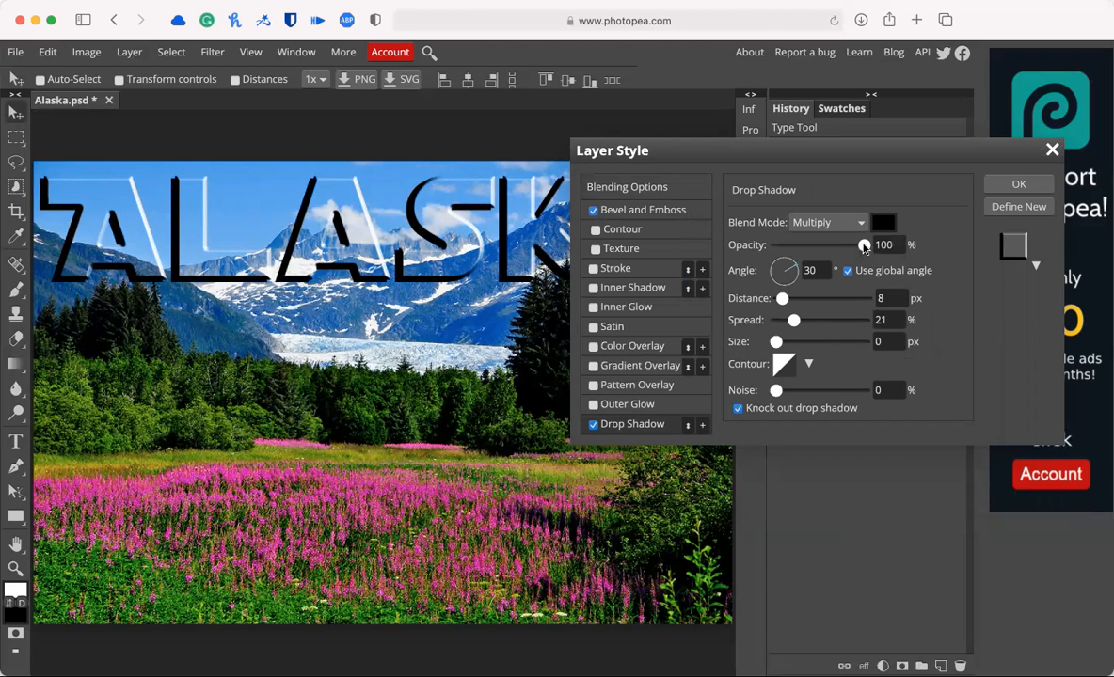
pyautogui.moveTo(865, 247); pyautogui.dragTo(807, 246)
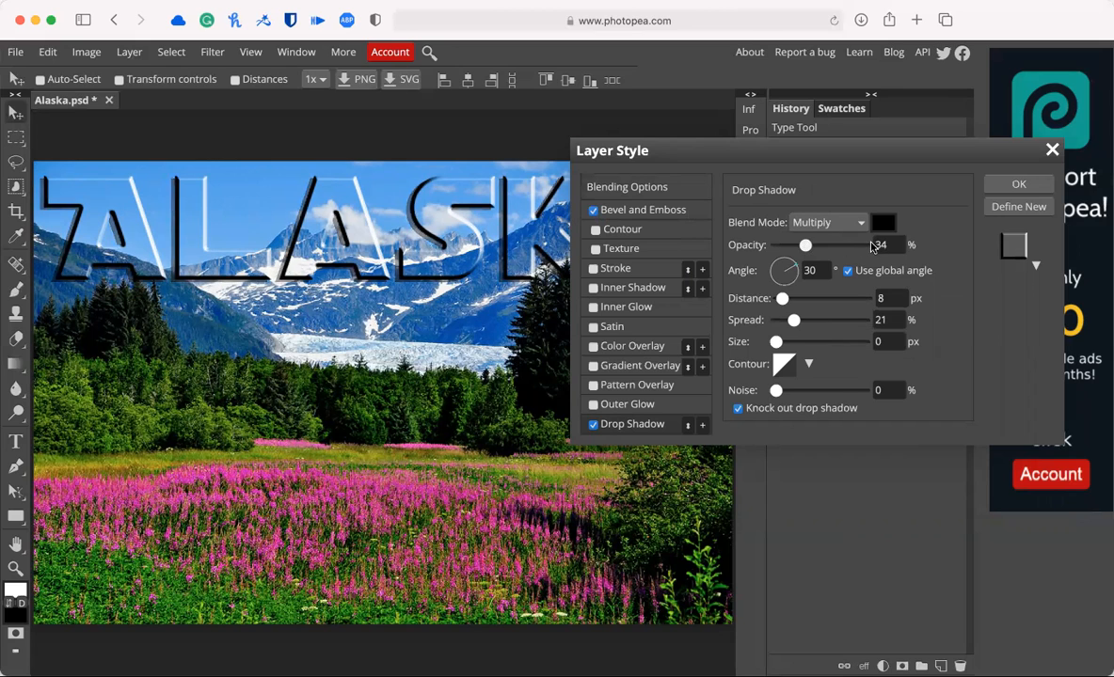
pyautogui.moveTo(887, 245); pyautogui.dragTo(892, 244)
pyautogui.moveTo(858, 155); pyautogui.dragTo(562, 366)
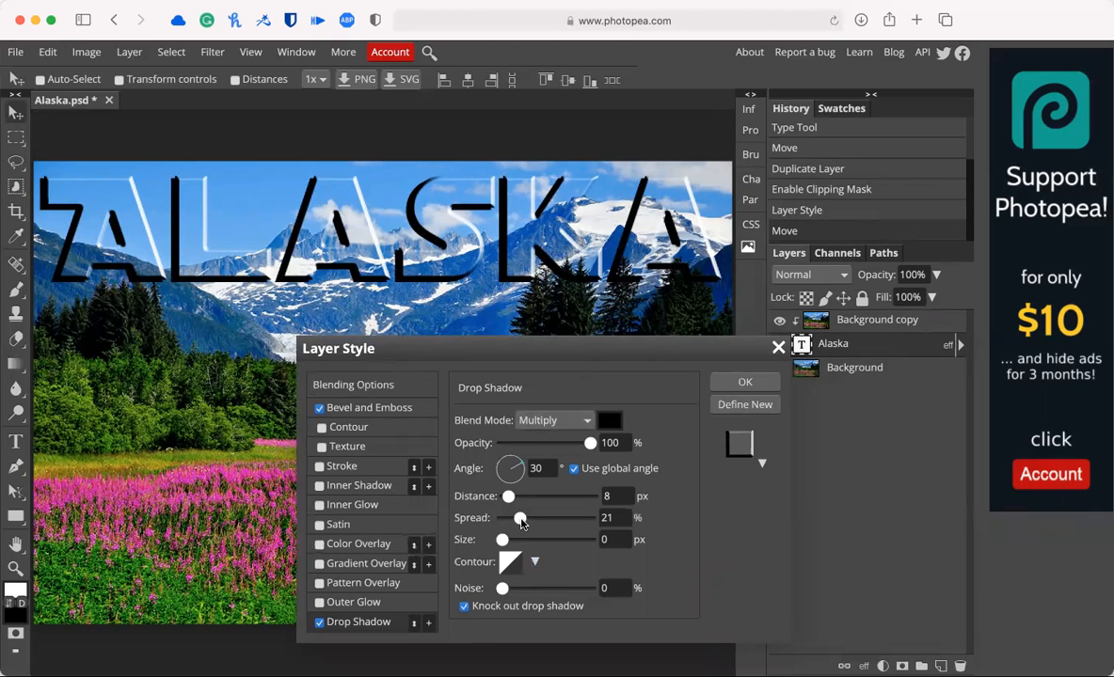
pyautogui.moveTo(522, 519); pyautogui.dragTo(551, 549)
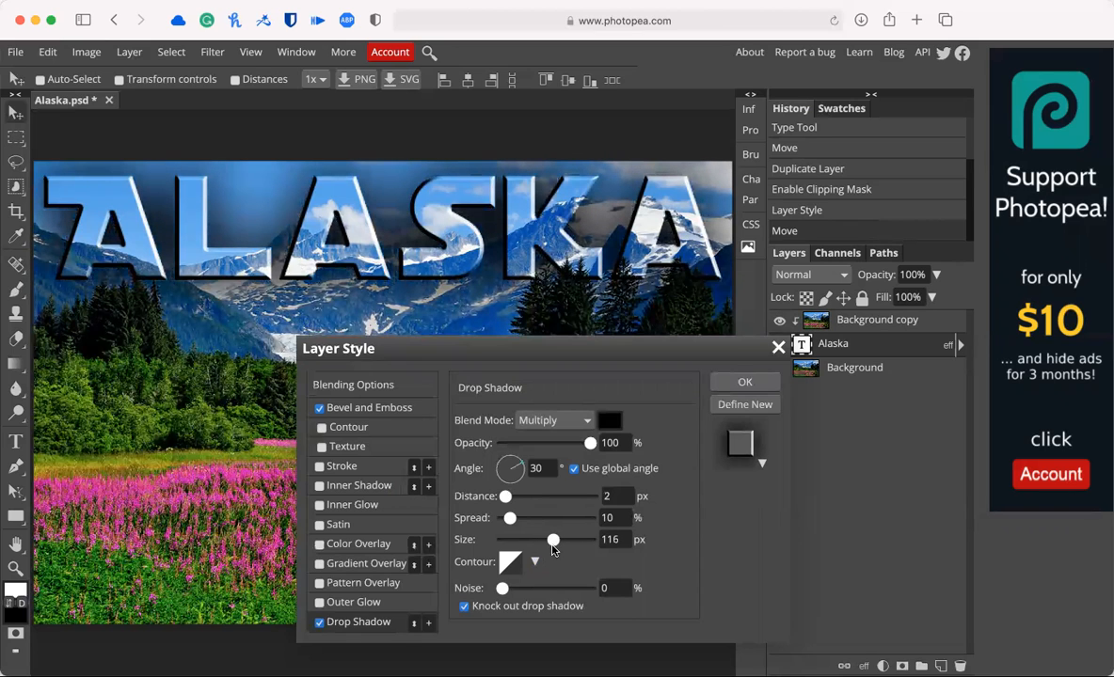
pyautogui.click(744, 383)
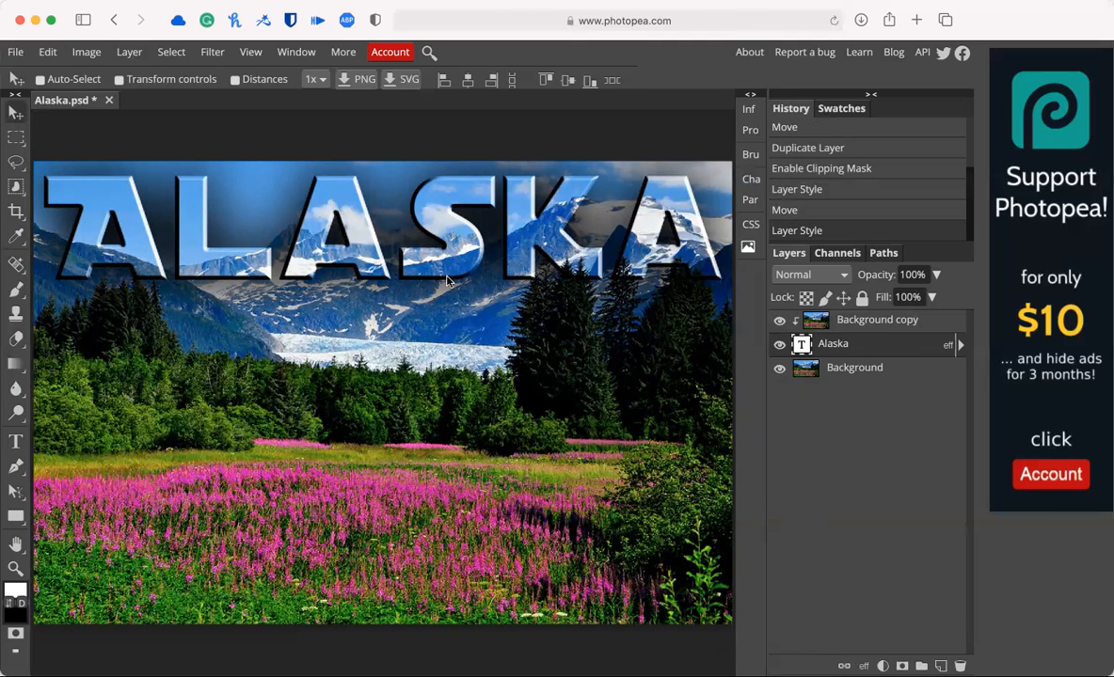
# Reopen the Alaska layer's Drop Shadow settings and reduce the shadow size to 25 px
pyautogui.moveTo(447, 259)
pyautogui.mouseDown()
pyautogui.moveTo(461, 605)
pyautogui.moveTo(469, 268)
pyautogui.moveTo(450, 259)
pyautogui.mouseUp()
pyautogui.doubleClick(948, 347)
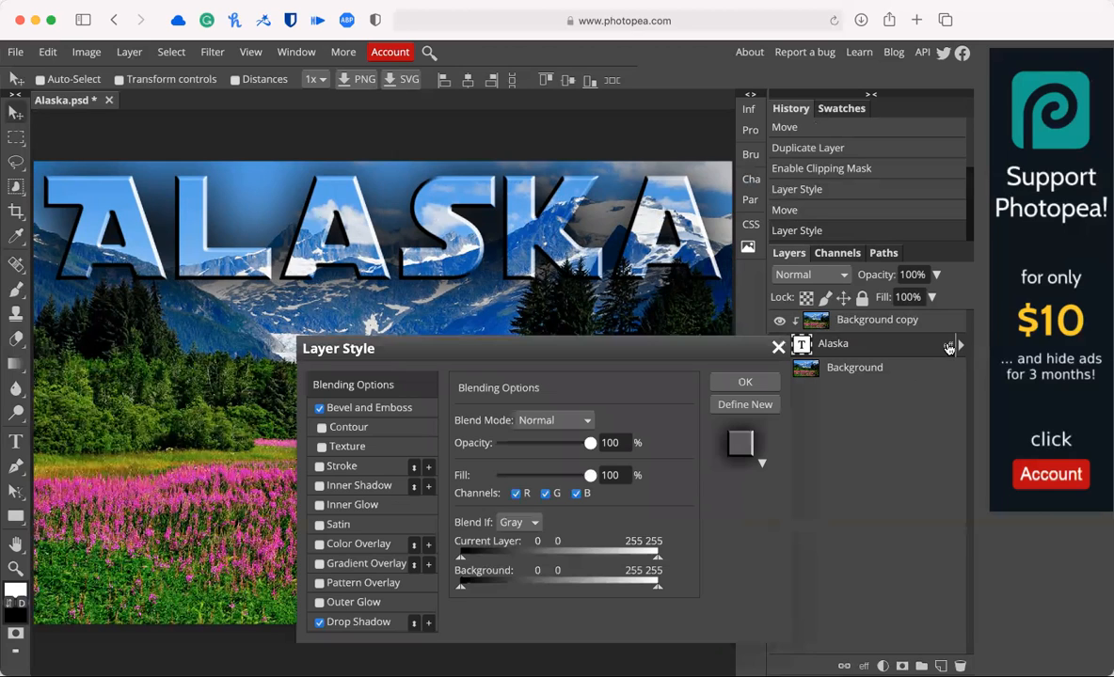
pyautogui.click(381, 620)
pyautogui.moveTo(553, 538); pyautogui.dragTo(513, 541)
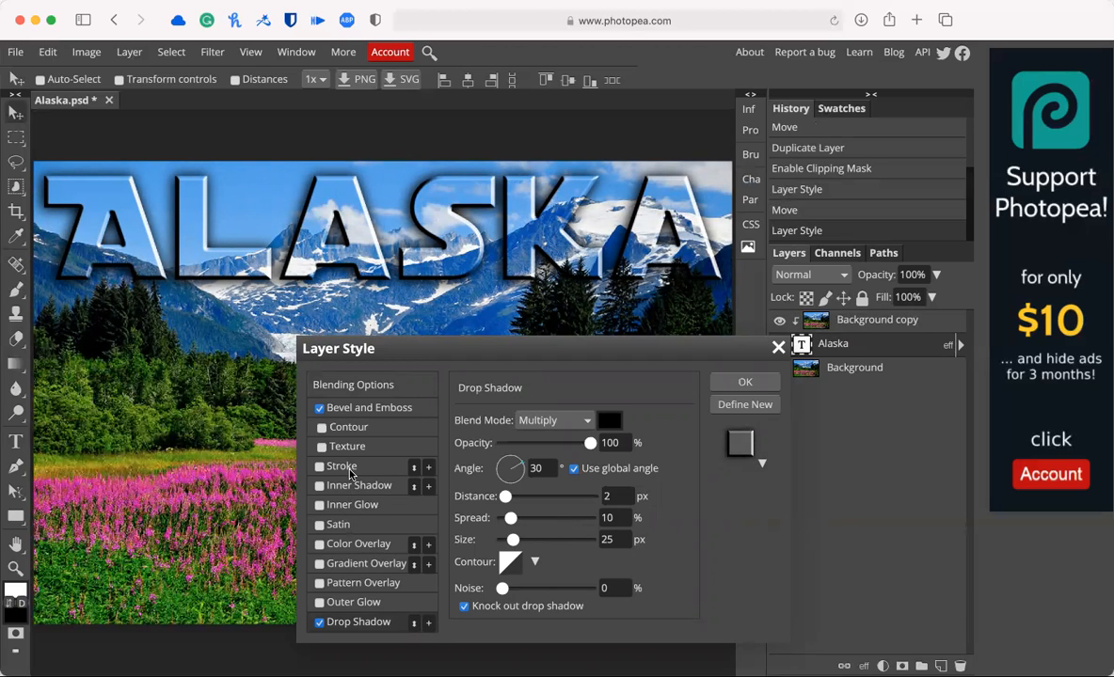
# Add a 3 px outside Stroke to the Alaska text, sampling flower pink and tree black before applying the glacier's light blue 7db1d6
pyautogui.click(344, 466)
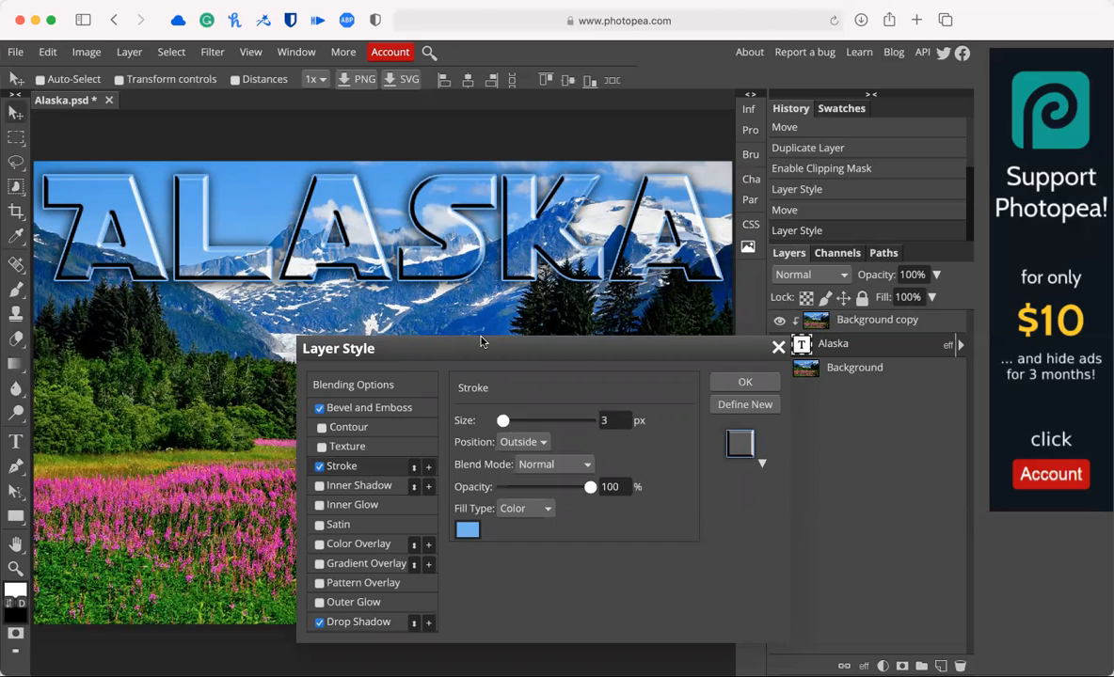
pyautogui.moveTo(483, 351); pyautogui.dragTo(673, 356)
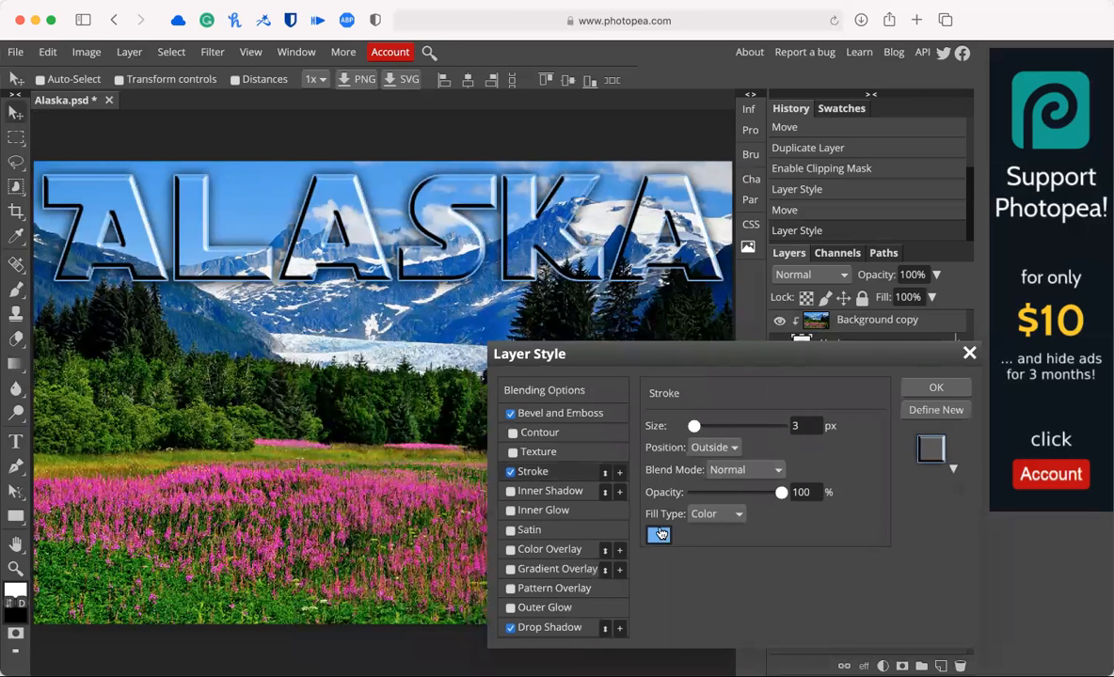
pyautogui.click(658, 535)
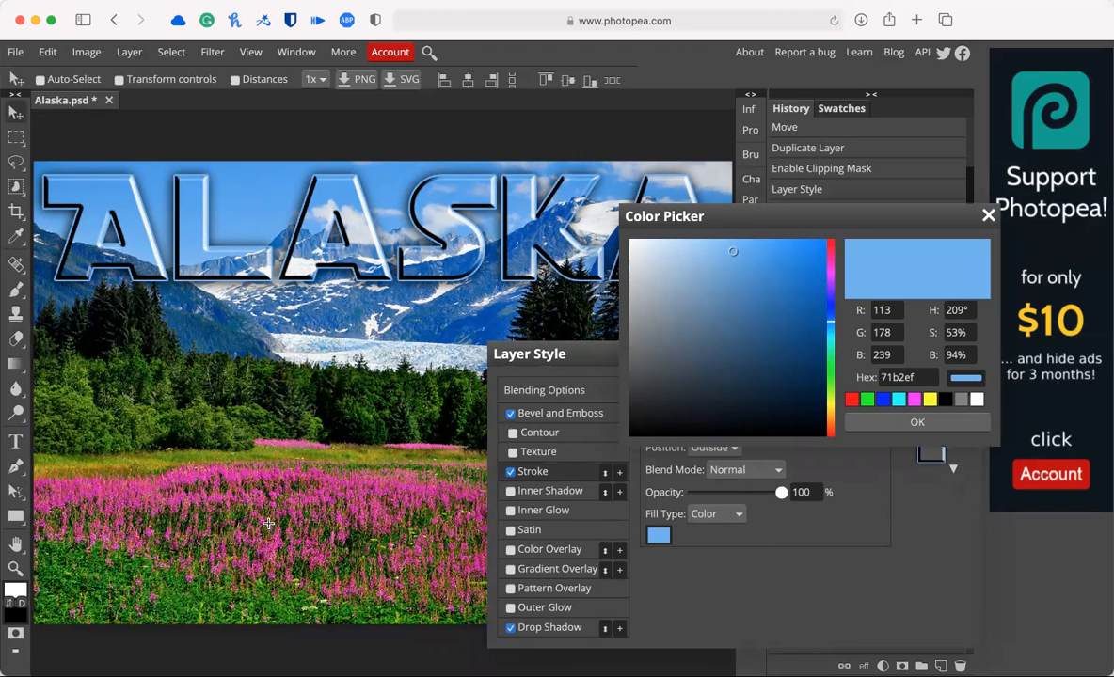
pyautogui.click(229, 476)
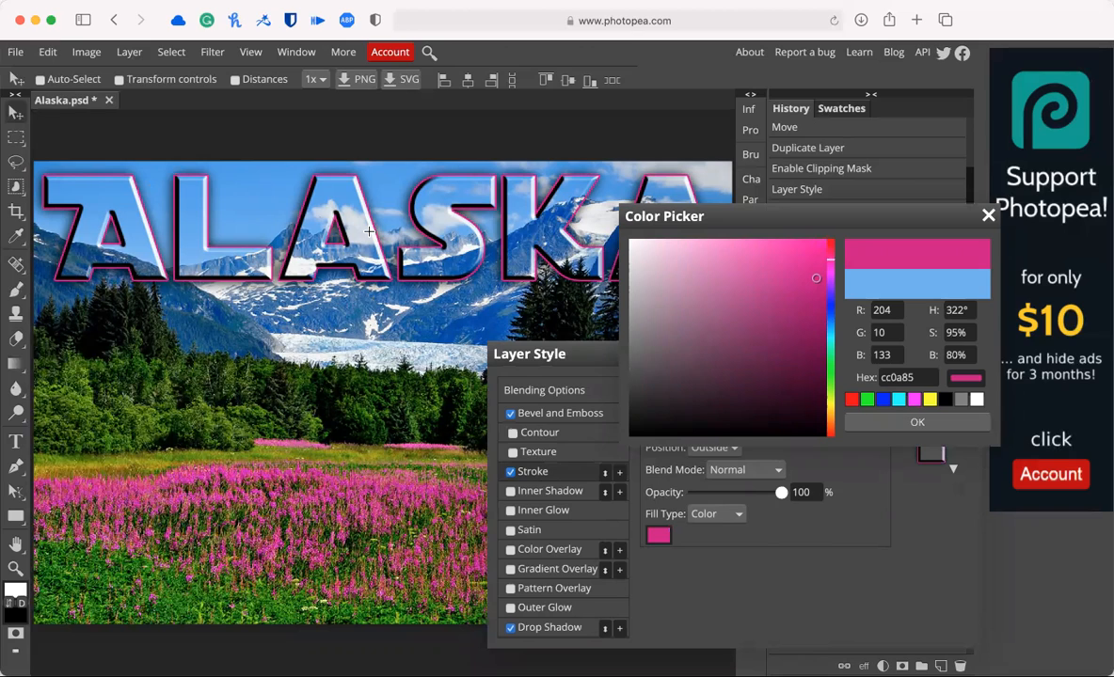
pyautogui.click(151, 322)
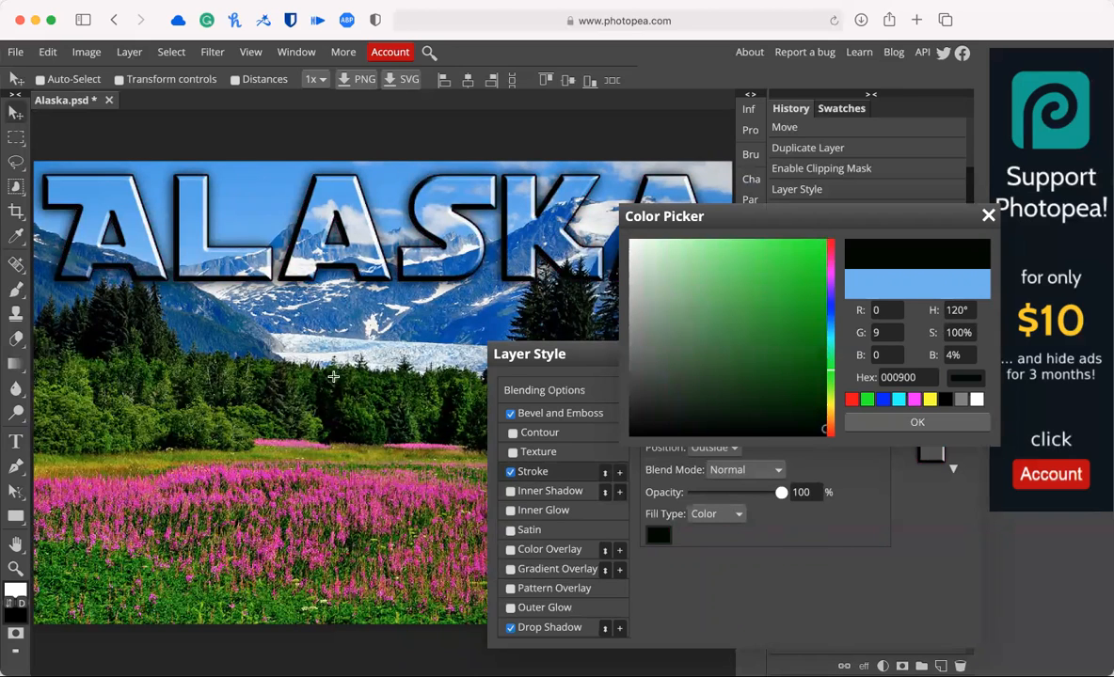
pyautogui.click(355, 349)
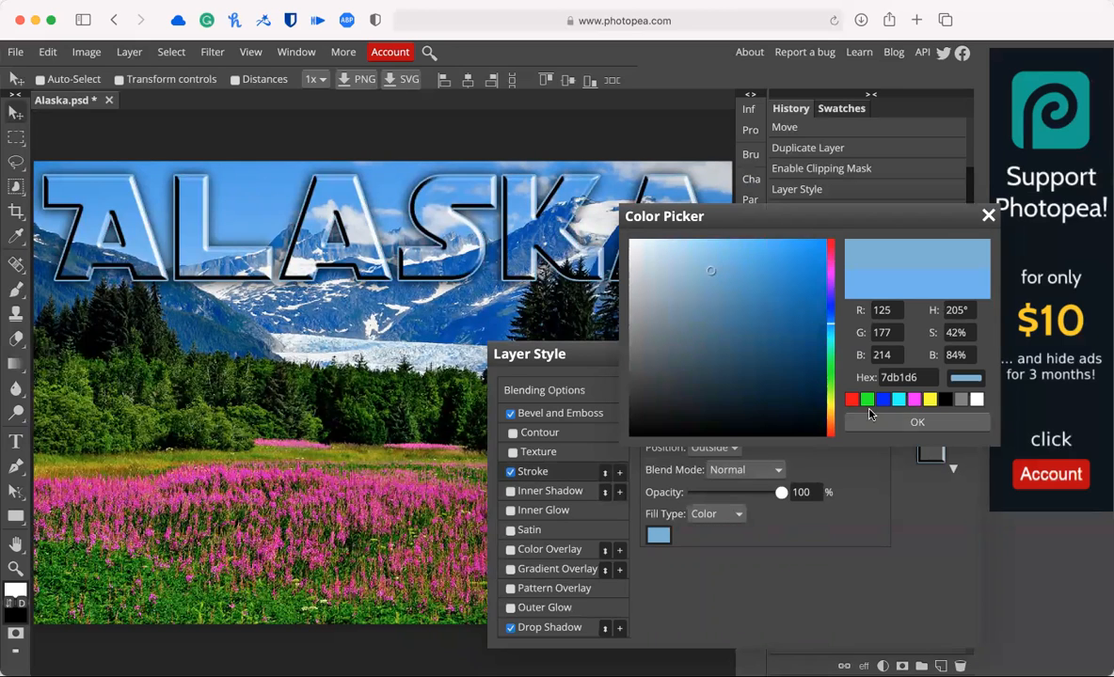
pyautogui.click(891, 424)
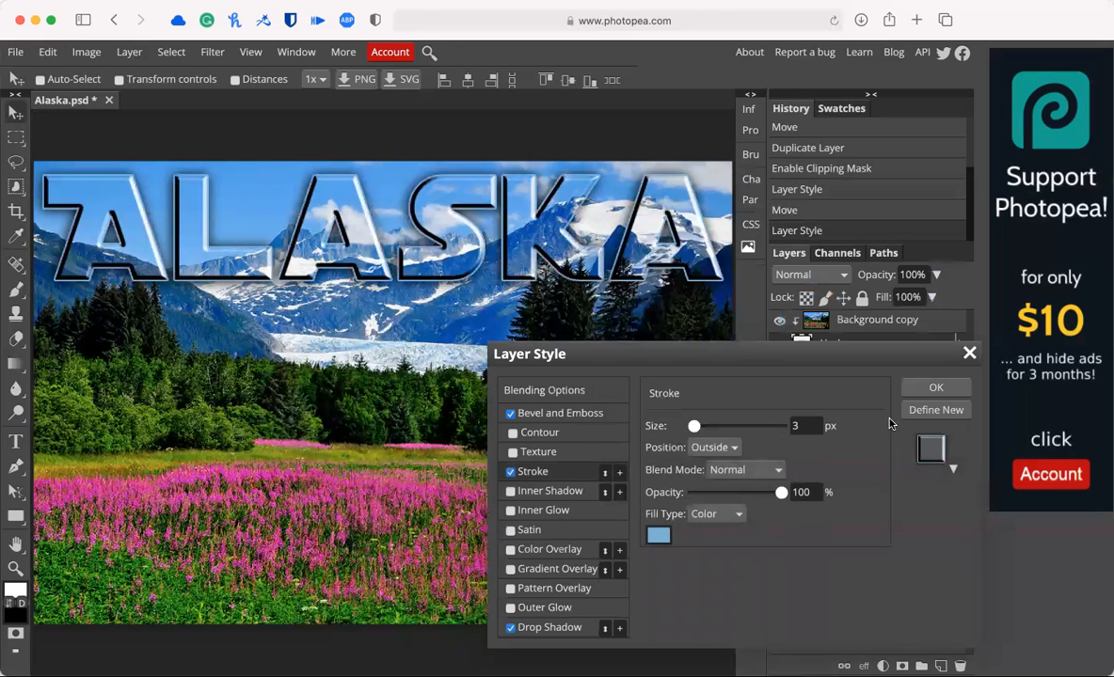
pyautogui.click(936, 388)
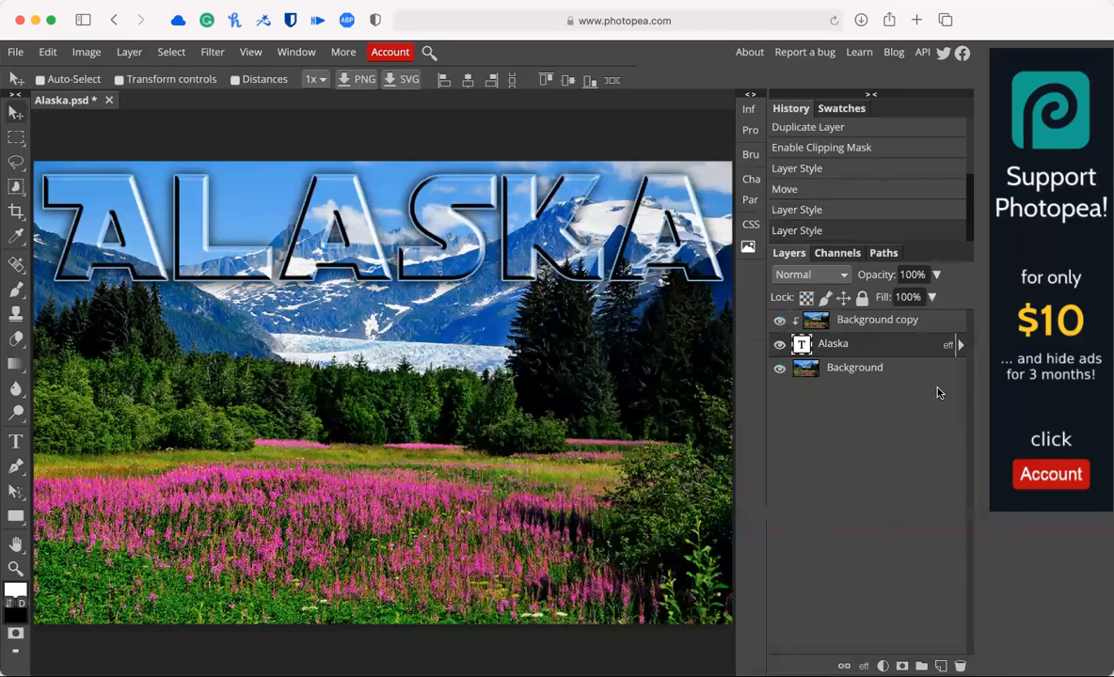